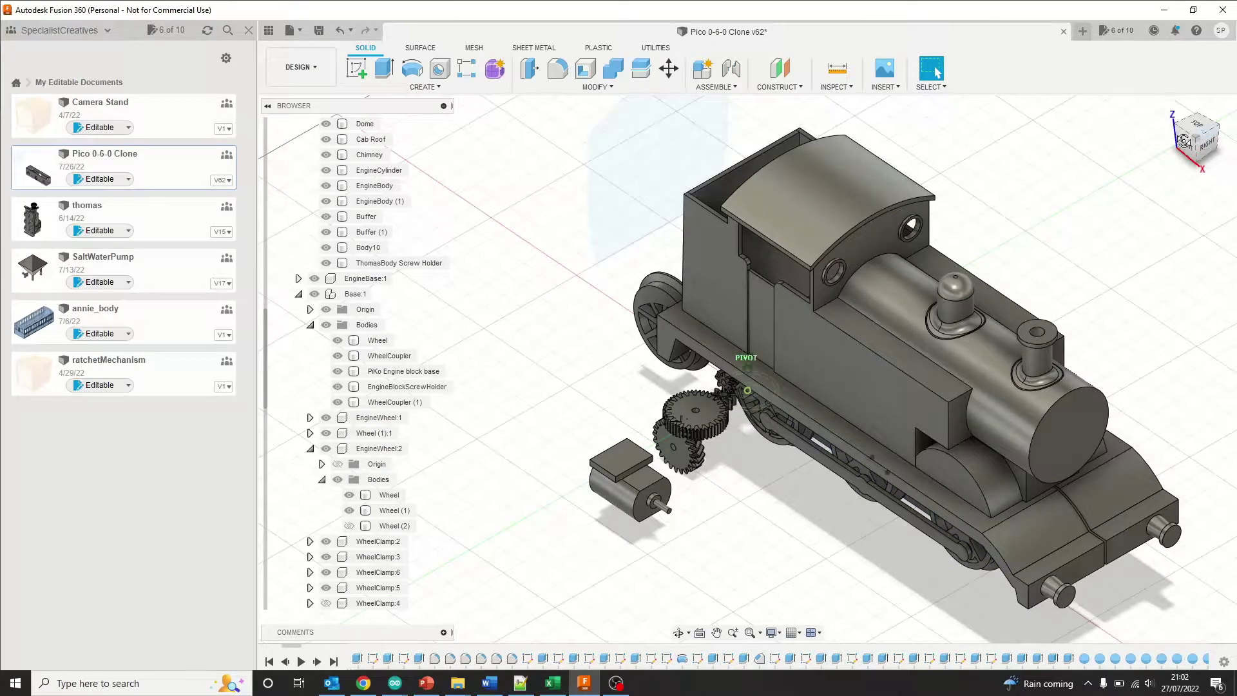
# Hide the Dome, Cab Roof, Chimney, EngineCylinder, EngineBody, EngineBody (1) and Screw Holder bodies
pyautogui.click(1184, 141)
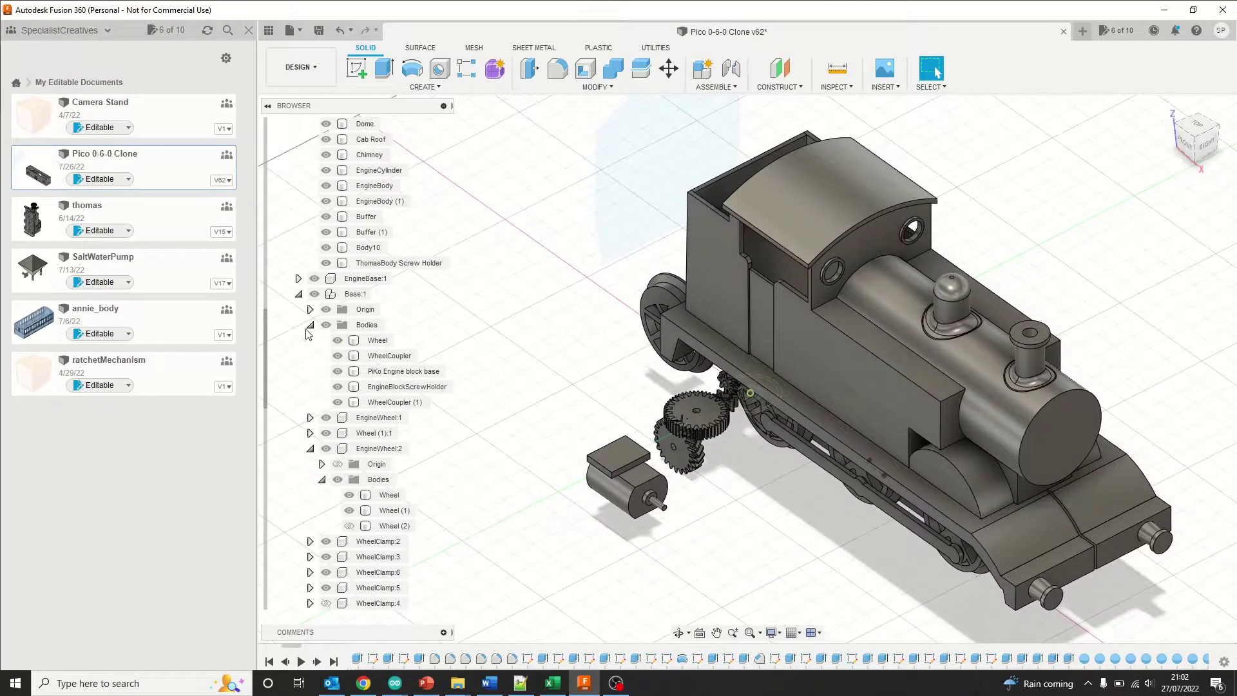
pyautogui.scroll(3, 322, 219)
pyautogui.click(338, 217)
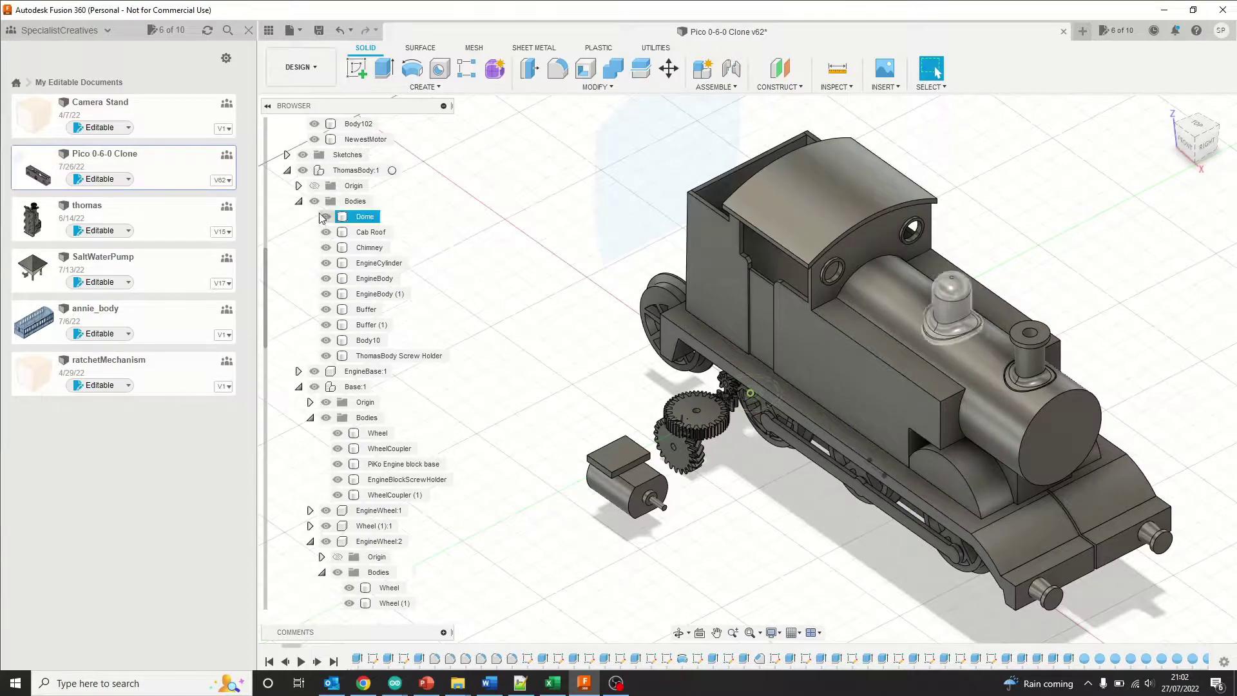
pyautogui.click(325, 217)
pyautogui.click(325, 232)
pyautogui.click(326, 247)
pyautogui.click(325, 263)
pyautogui.click(326, 279)
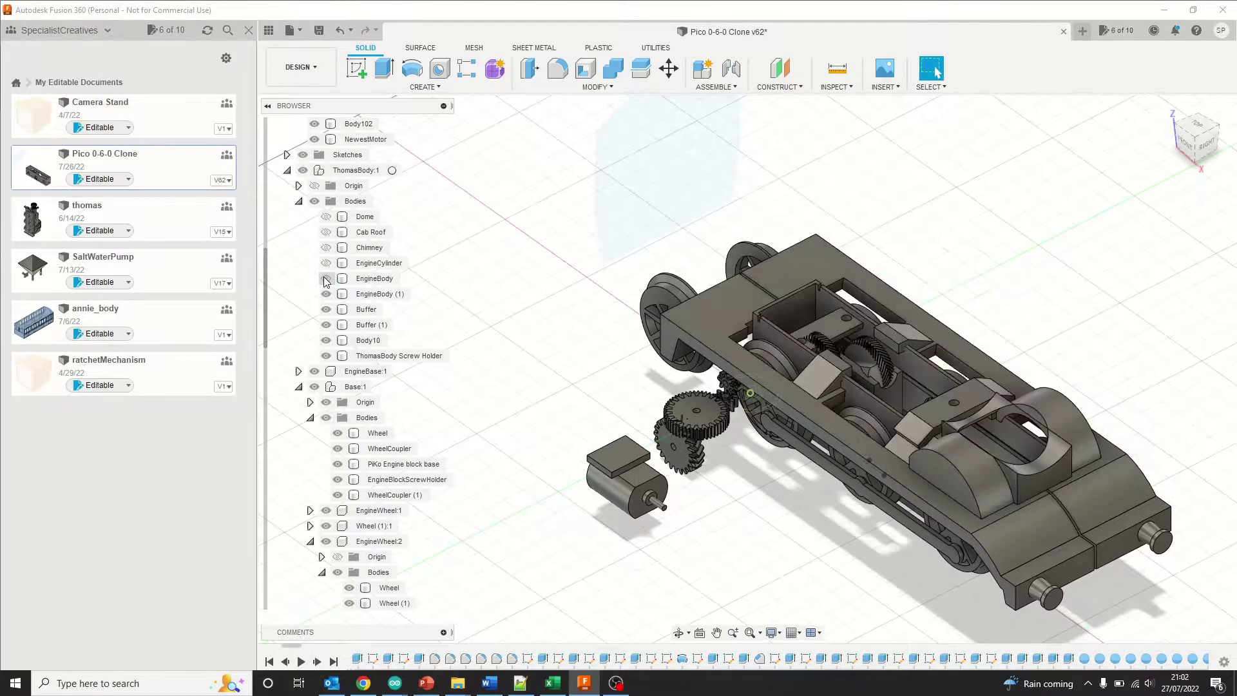
pyautogui.click(325, 294)
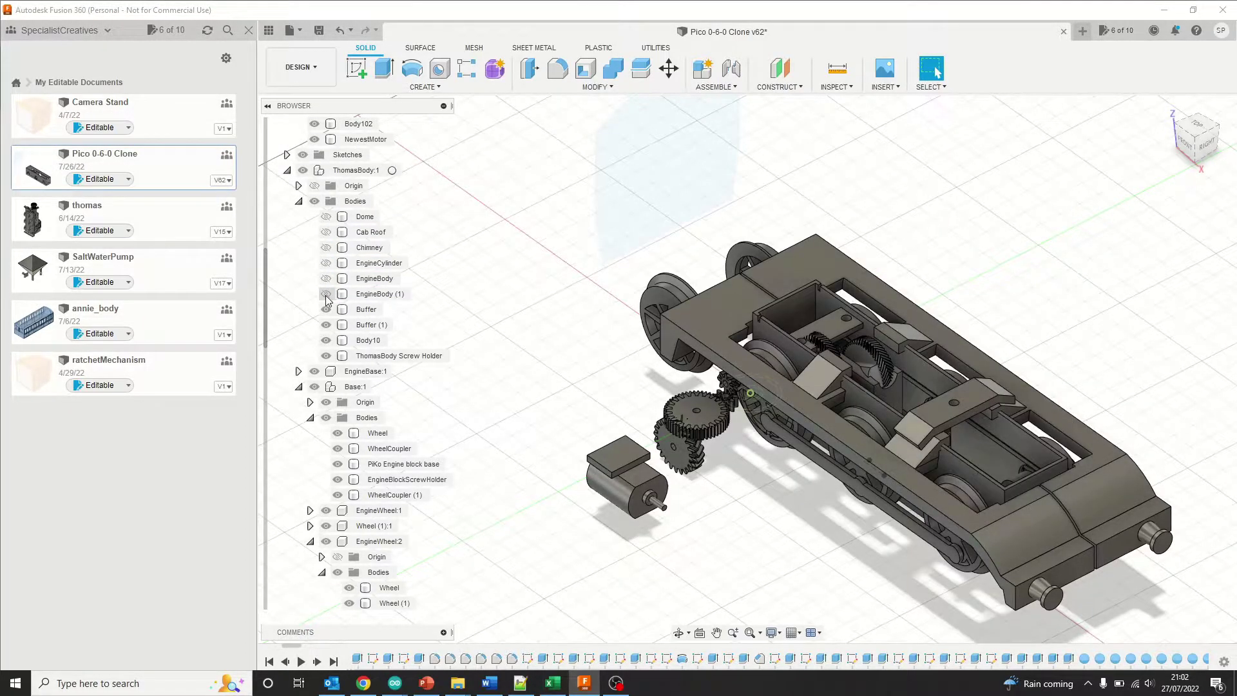
pyautogui.click(325, 356)
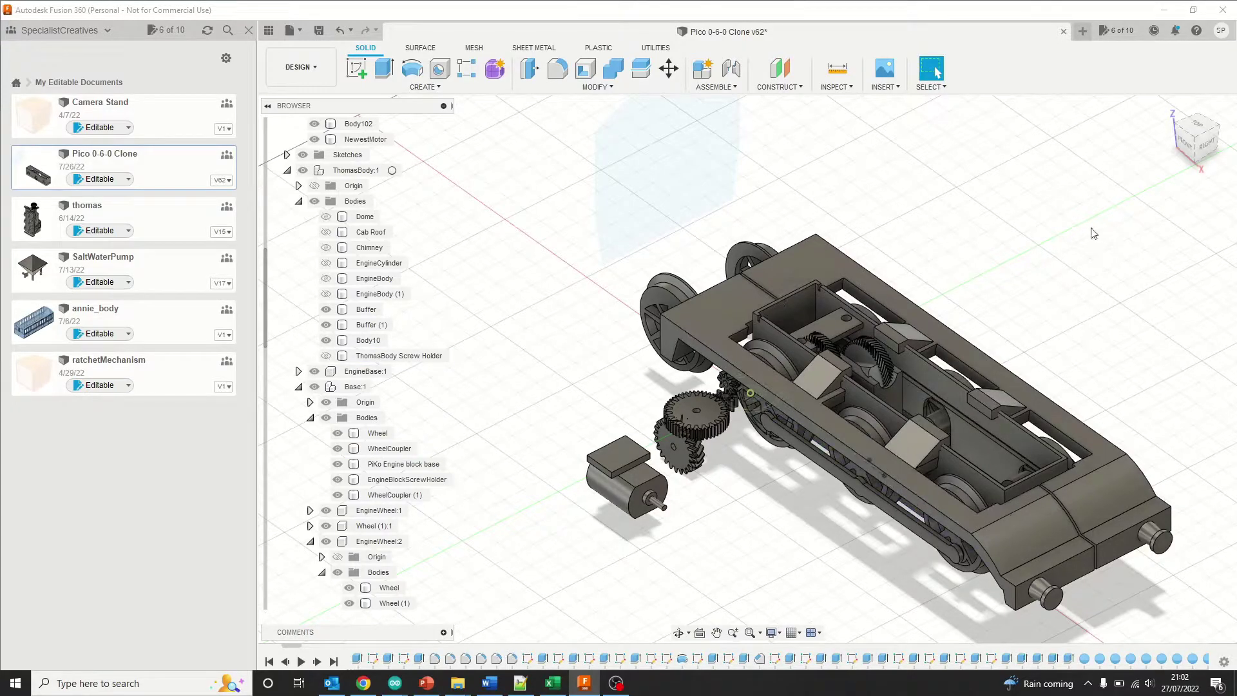
pyautogui.moveTo(1200, 145); pyautogui.dragTo(1150, 164)
pyautogui.keyDown('shift'); pyautogui.moveTo(838, 535); pyautogui.dragTo(798, 531, button='middle'); pyautogui.keyUp('shift')
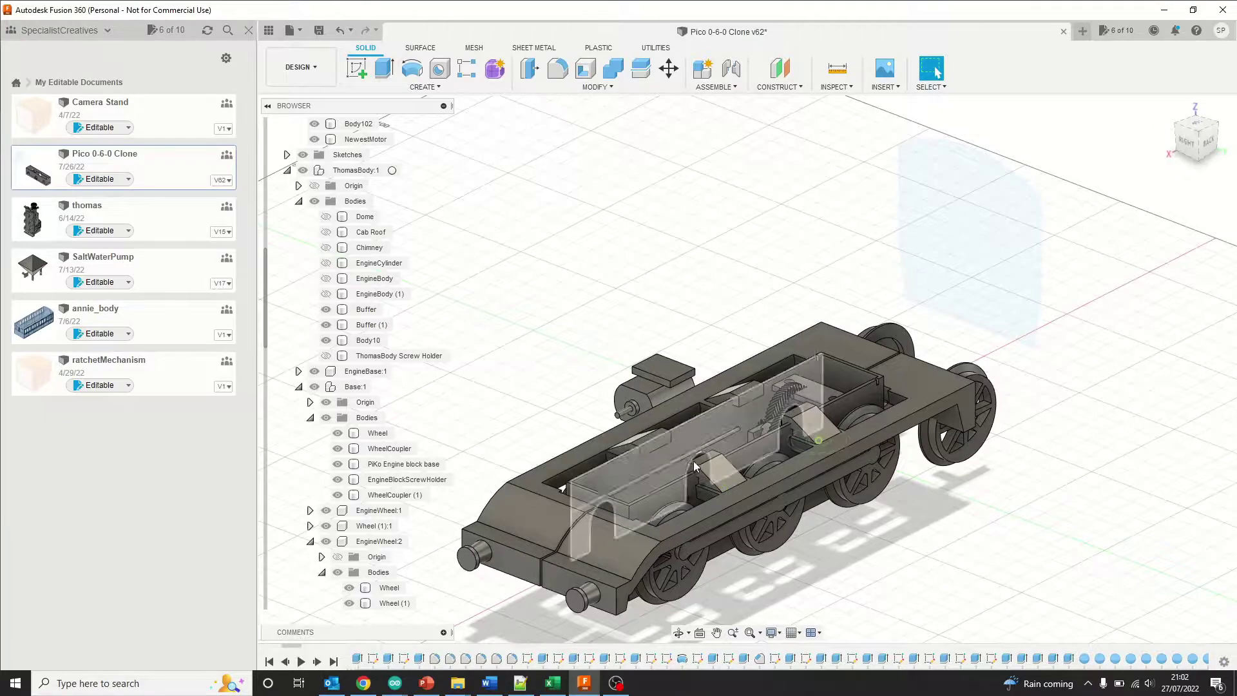
pyautogui.click(326, 355)
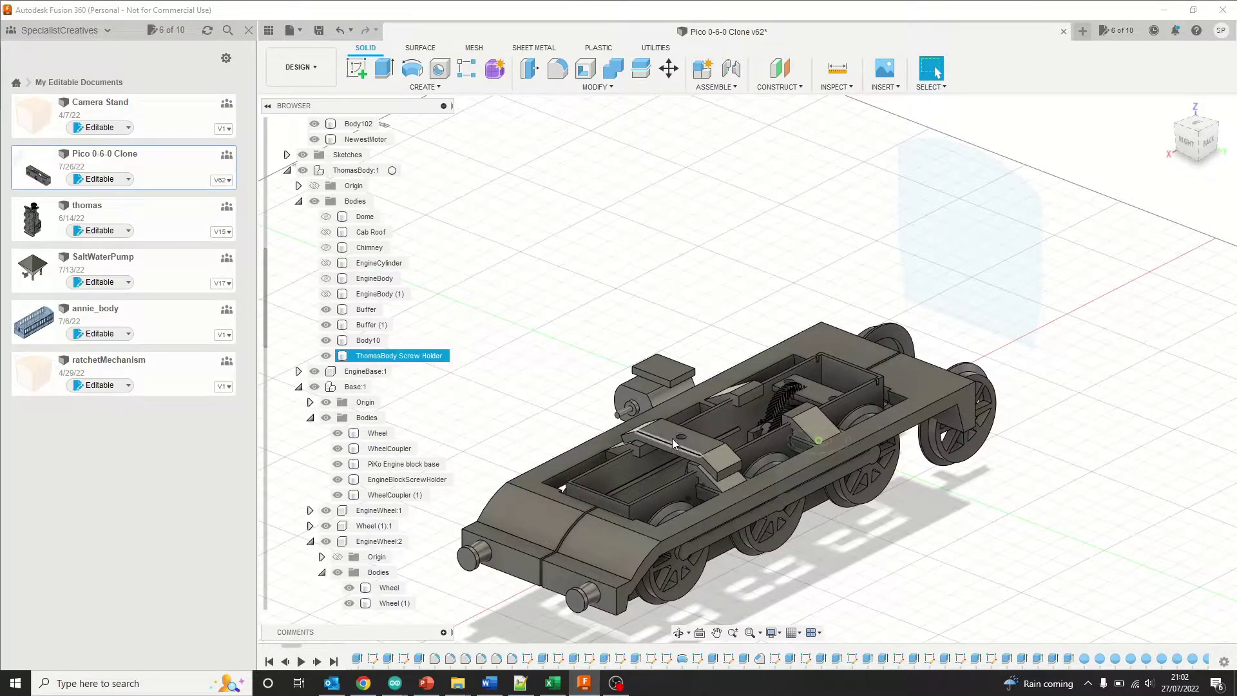
pyautogui.click(326, 357)
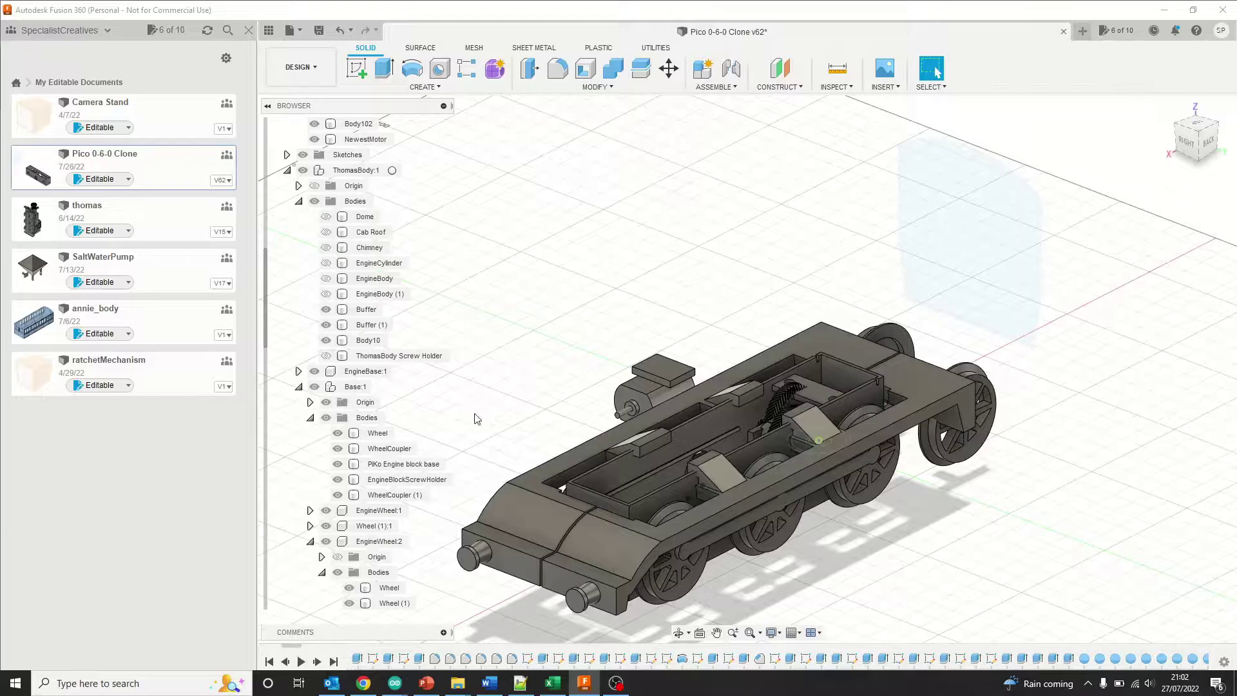
# Hide the EngineBase:1 chassis body
pyautogui.scroll(-2, 477, 419)
pyautogui.scroll(3, 316, 511)
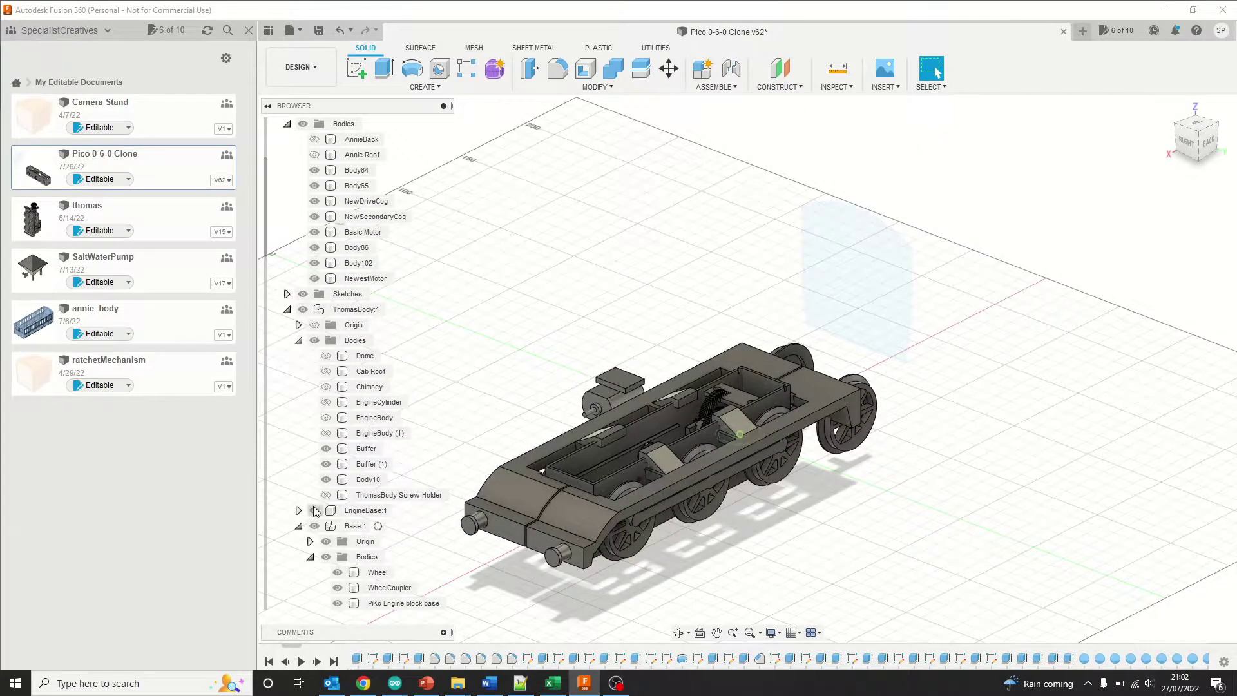
pyautogui.click(314, 510)
# Find the chassis side face's body in the Browser and hide LowerSkin:1 Body1
pyautogui.click(1187, 142)
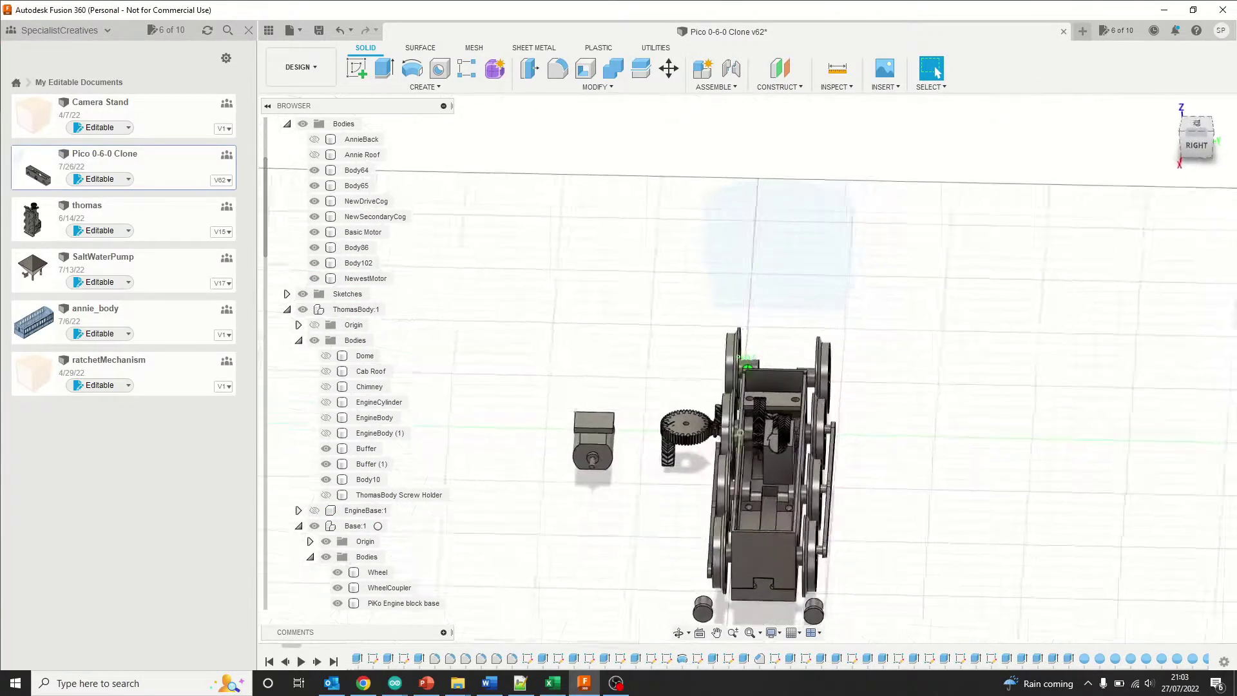
pyautogui.click(1197, 122)
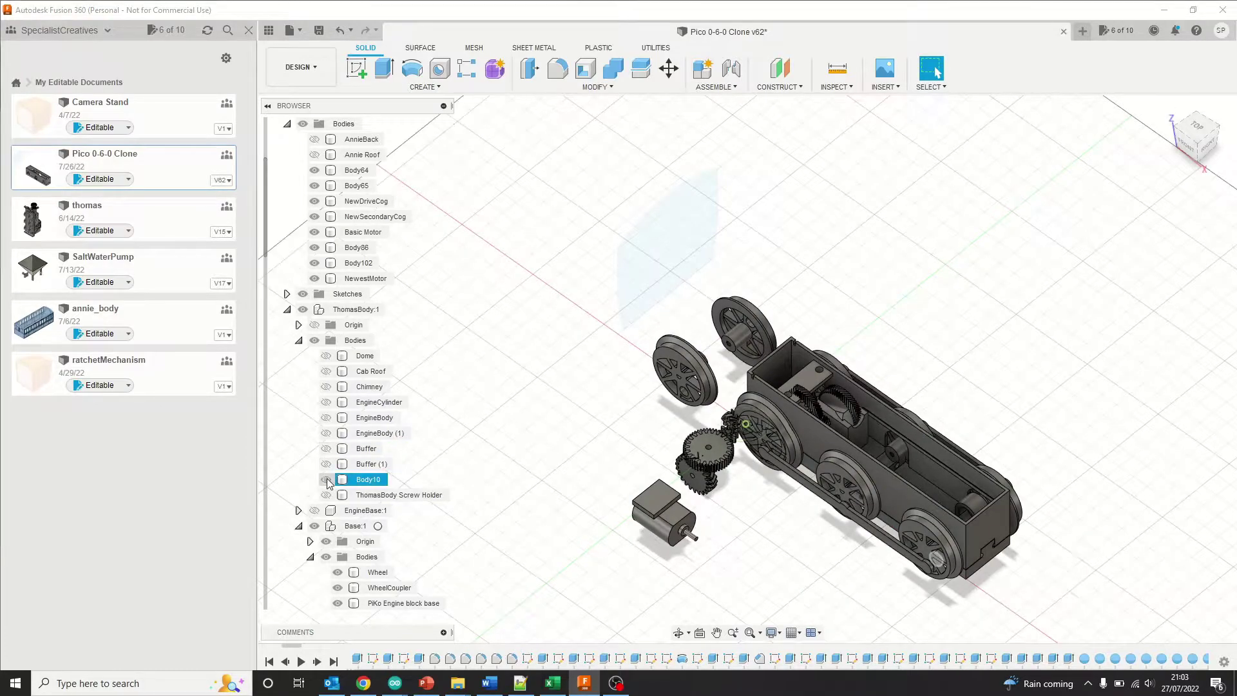
pyautogui.scroll(5, 903, 548)
pyautogui.click(709, 329)
pyautogui.rightClick(709, 329)
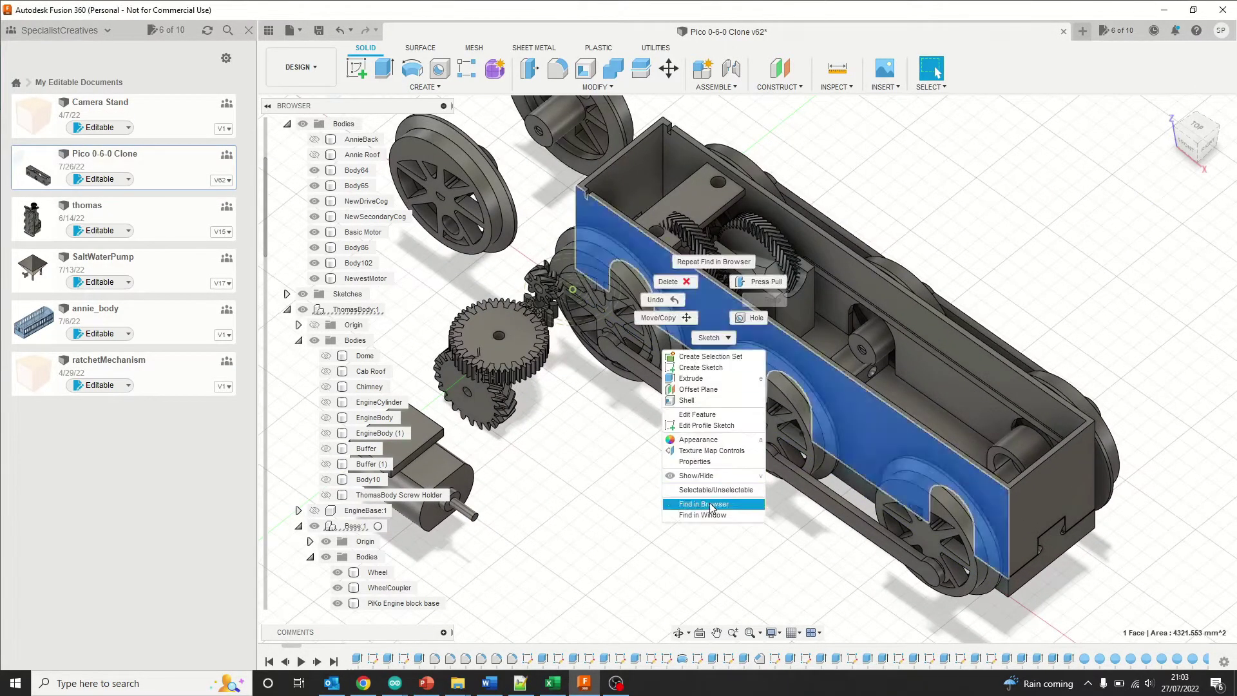
pyautogui.click(706, 503)
pyautogui.click(349, 588)
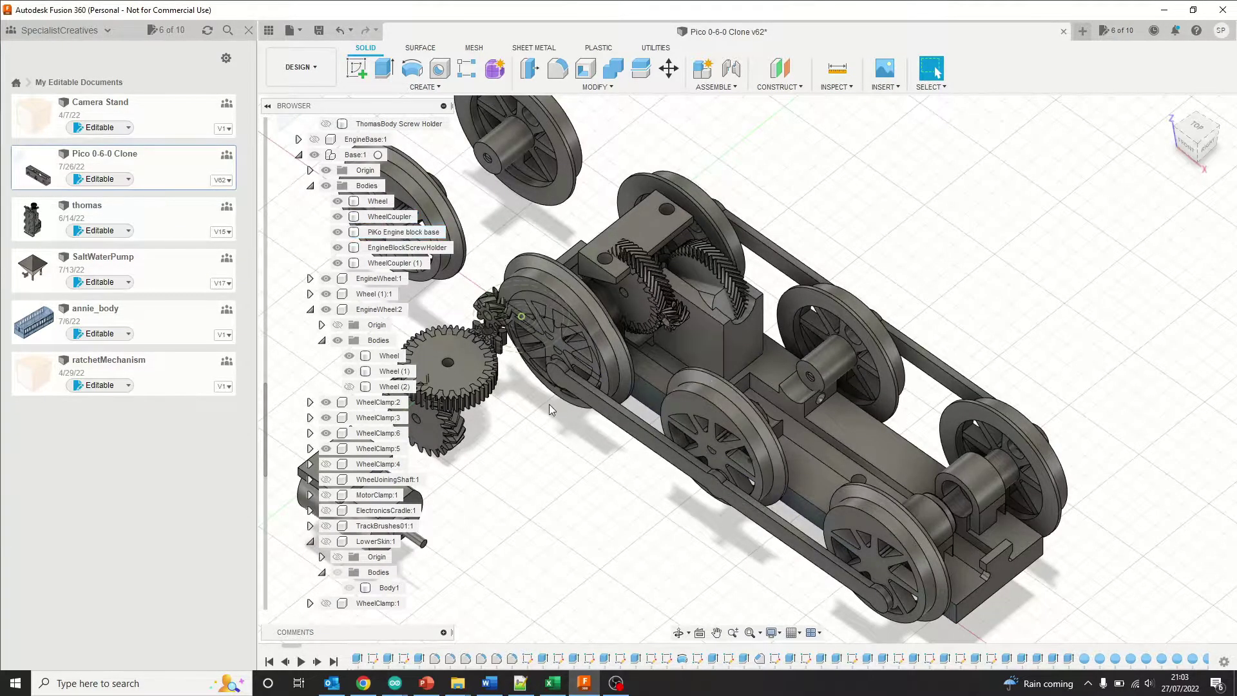
# Measure a gear tooth: 4.537 mm edge length and 1.08 mm to a neighbouring vertex
pyautogui.scroll(-1, 549, 405)
pyautogui.scroll(4, 643, 287)
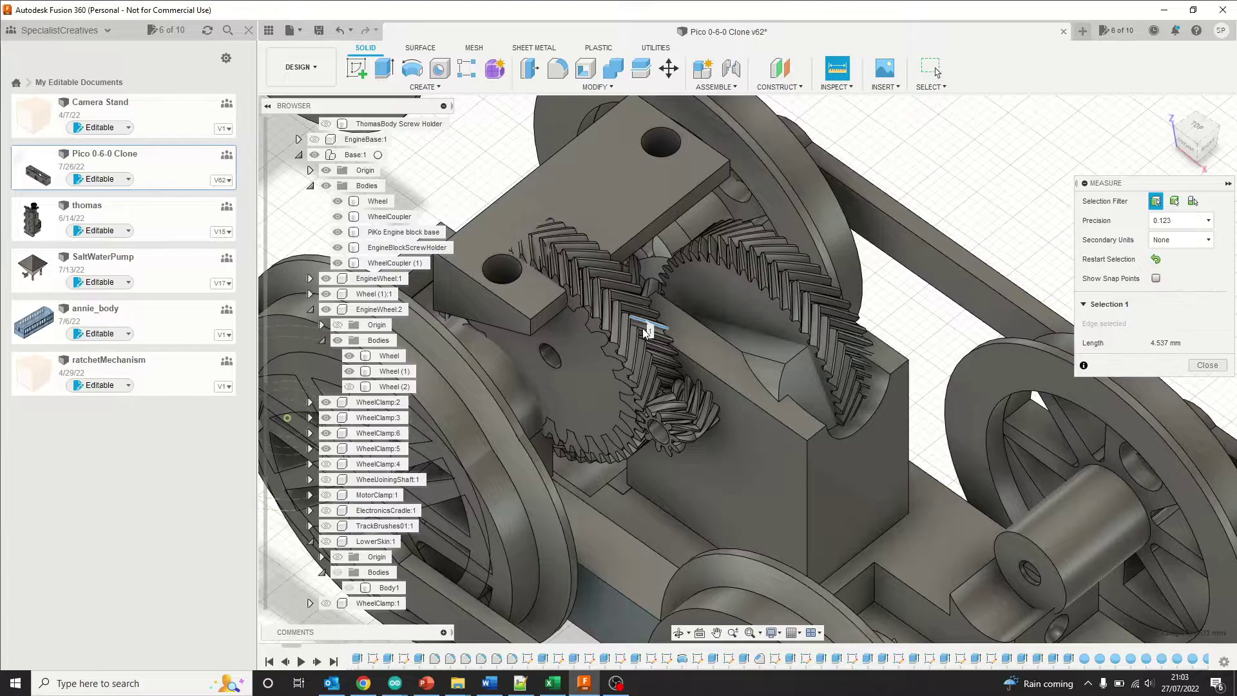
pyautogui.click(642, 330)
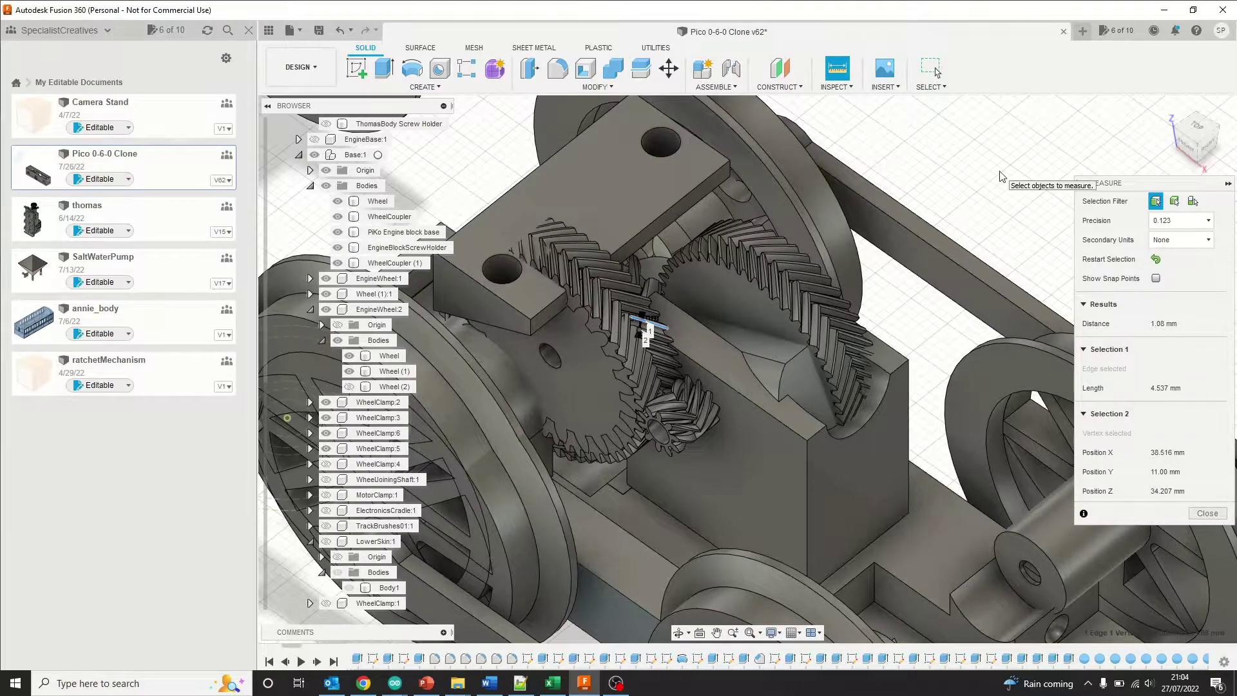
pyautogui.press('Escape')
pyautogui.scroll(9, 317, 205)
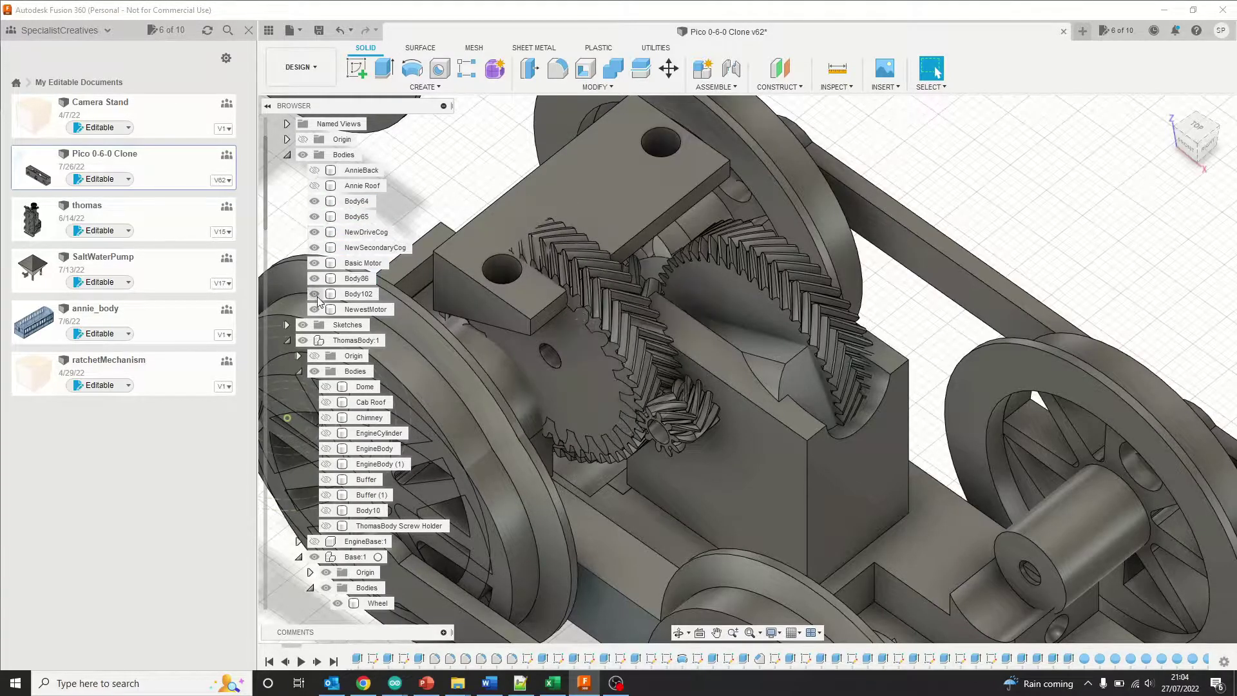
# Locate the front gearbox gear in the Browser using Find in Browser
pyautogui.scroll(-4, 422, 369)
pyautogui.scroll(-5, 371, 580)
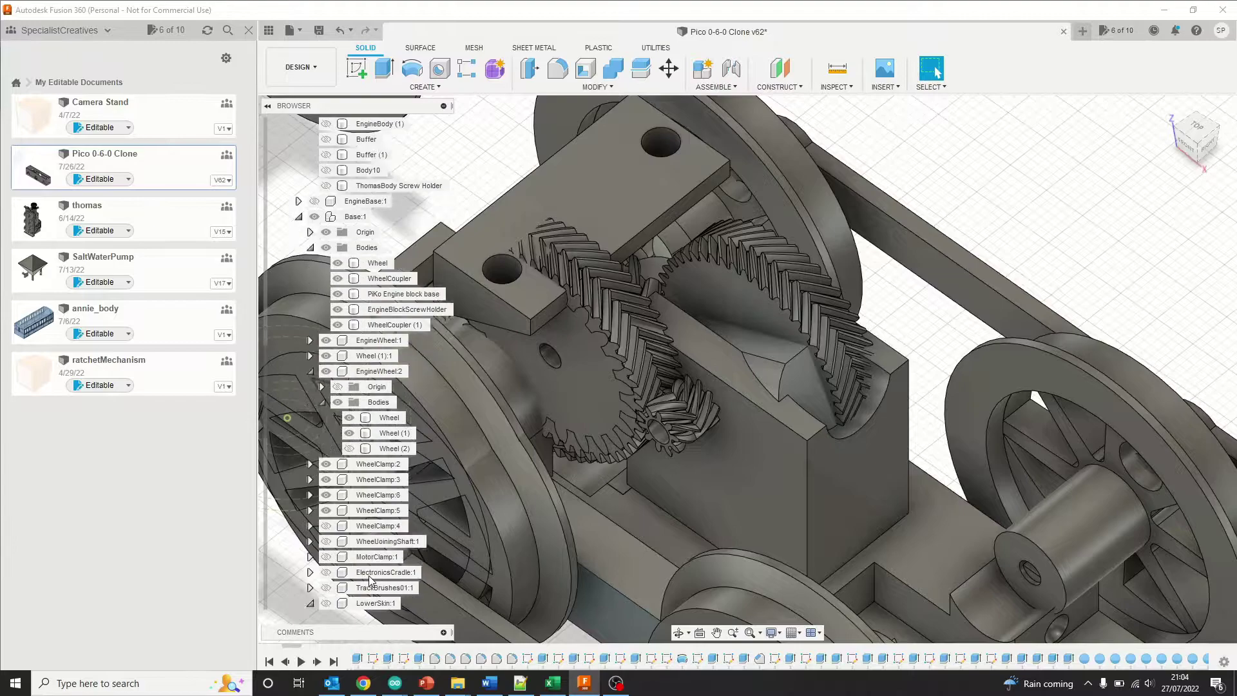
pyautogui.click(597, 326)
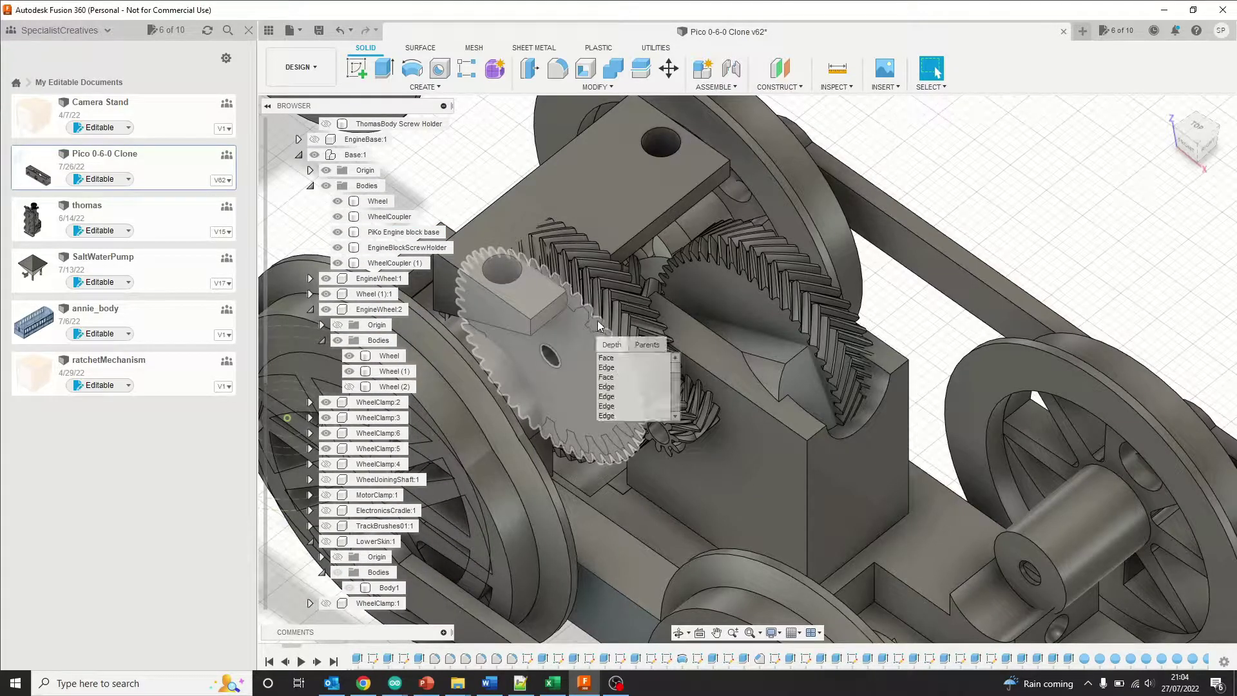
pyautogui.rightClick(597, 319)
pyautogui.press('Escape')
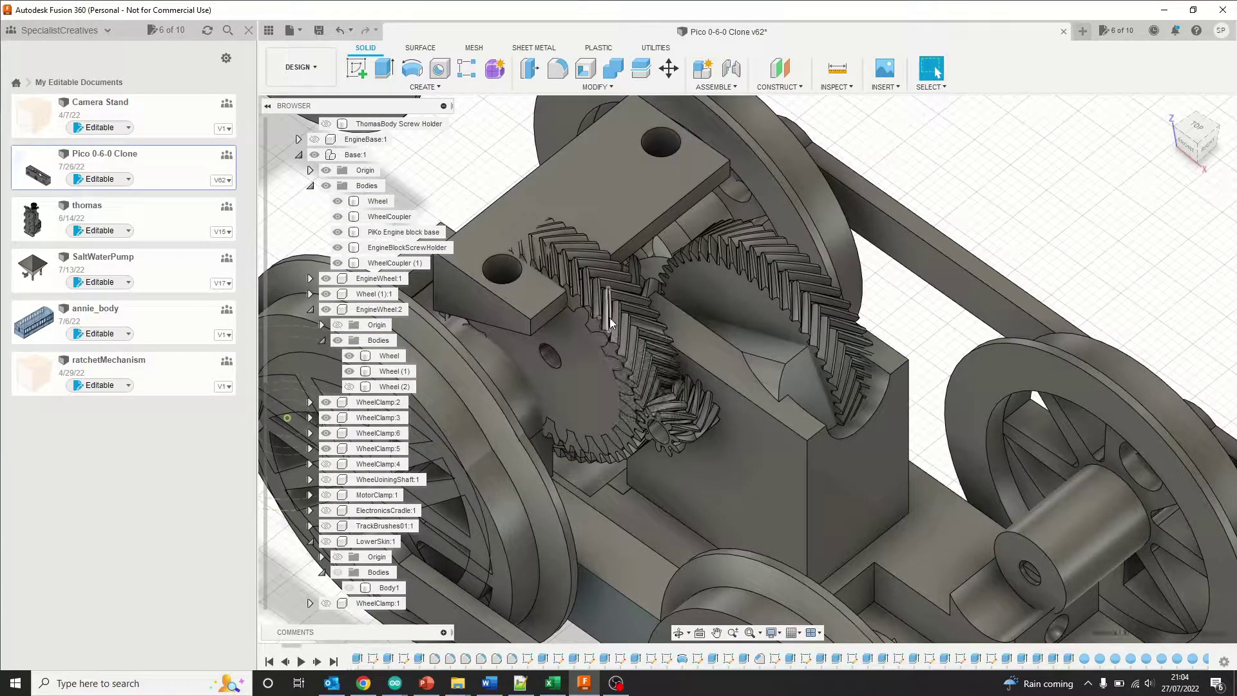
pyautogui.rightClick(610, 318)
pyautogui.click(600, 461)
# Toggle DriveGearTwo off and back on, then hide DriveGearOne
pyautogui.click(326, 588)
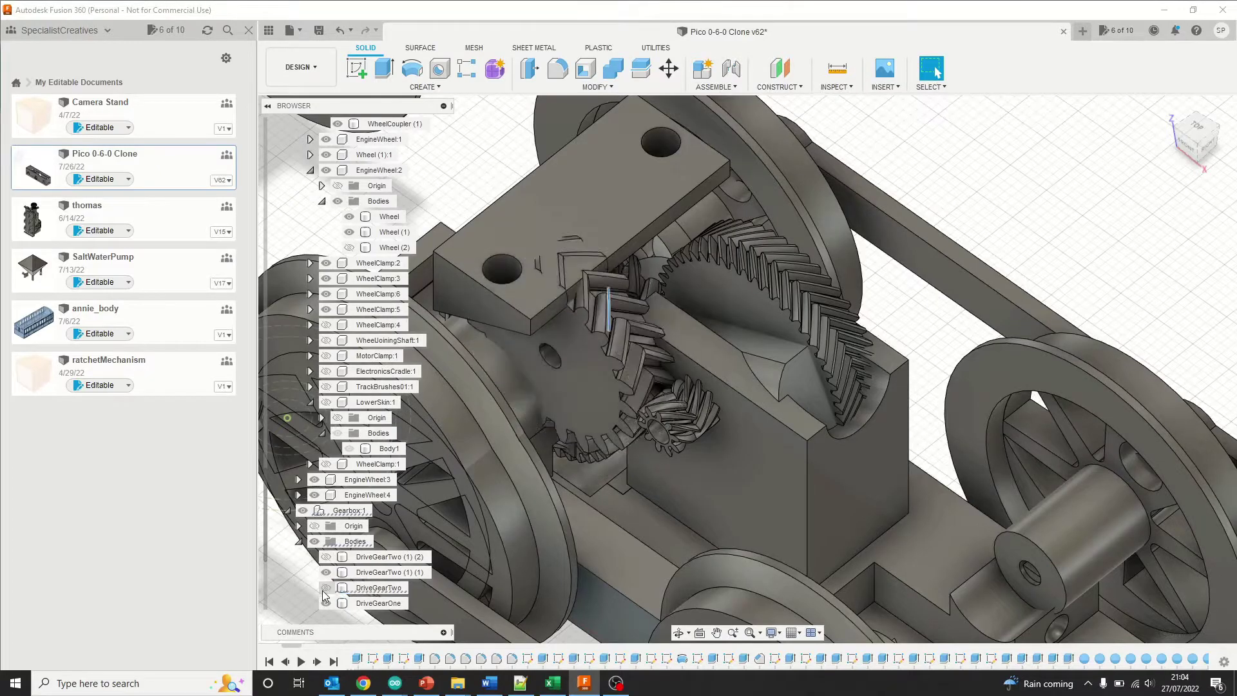
pyautogui.click(325, 589)
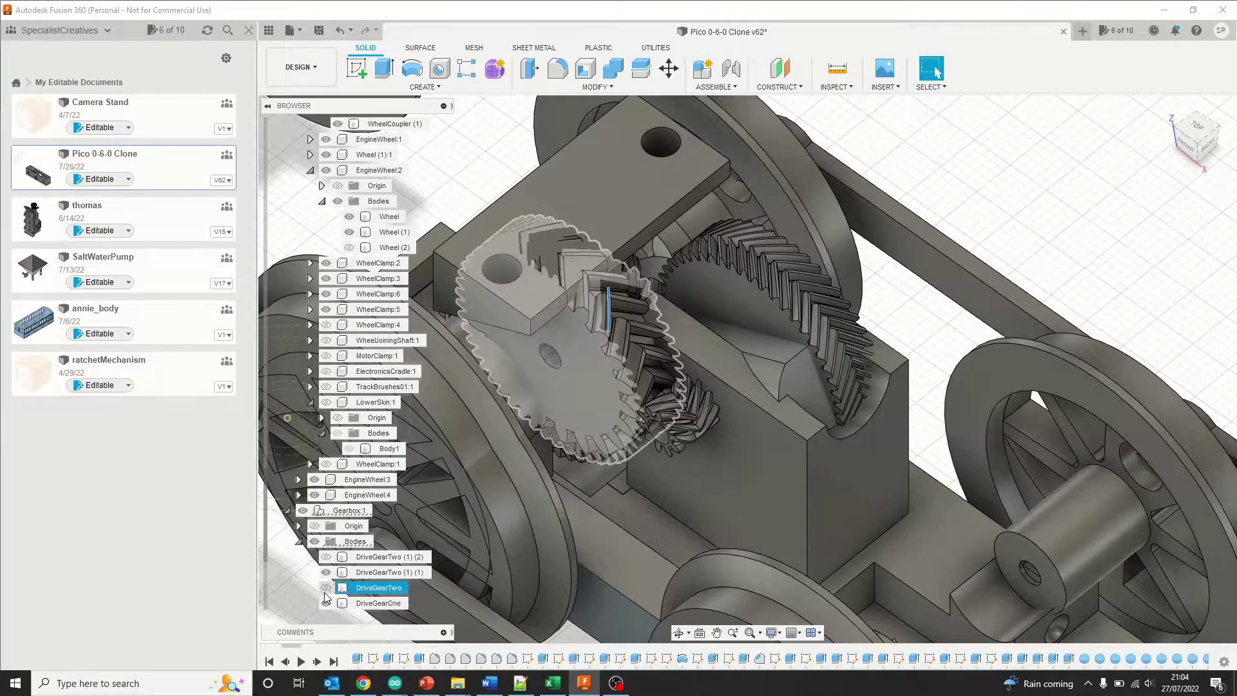
pyautogui.click(323, 593)
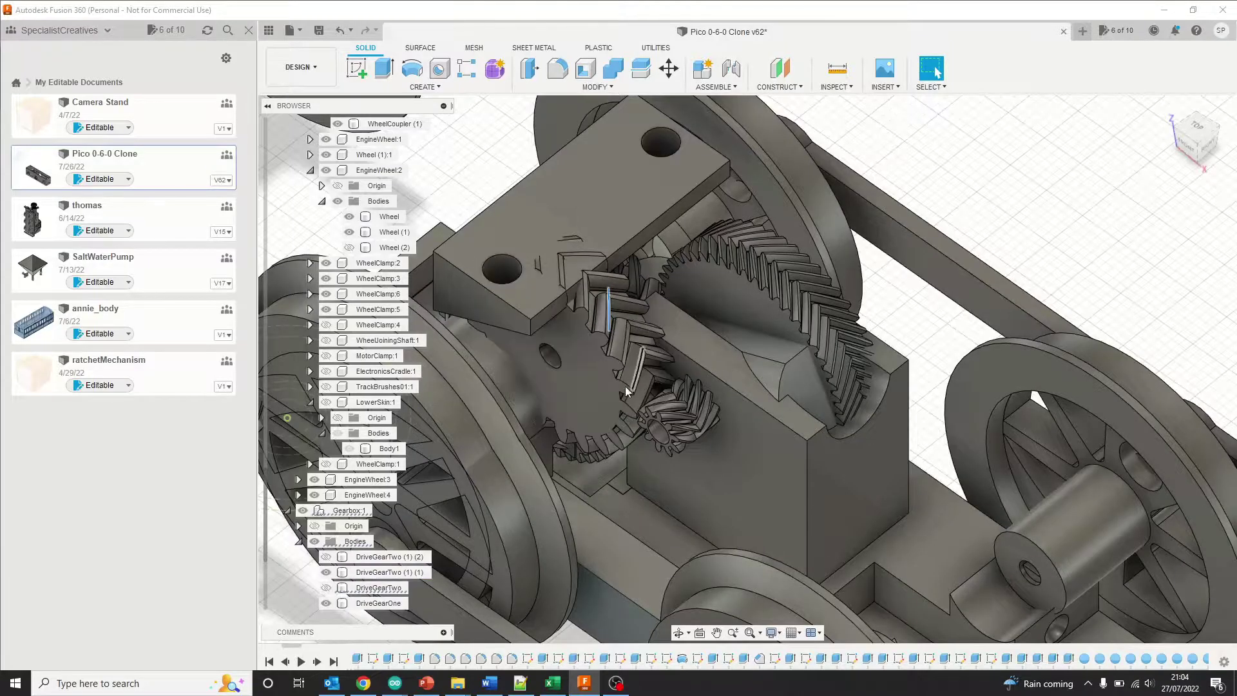
pyautogui.click(326, 604)
pyautogui.scroll(-5, 329, 606)
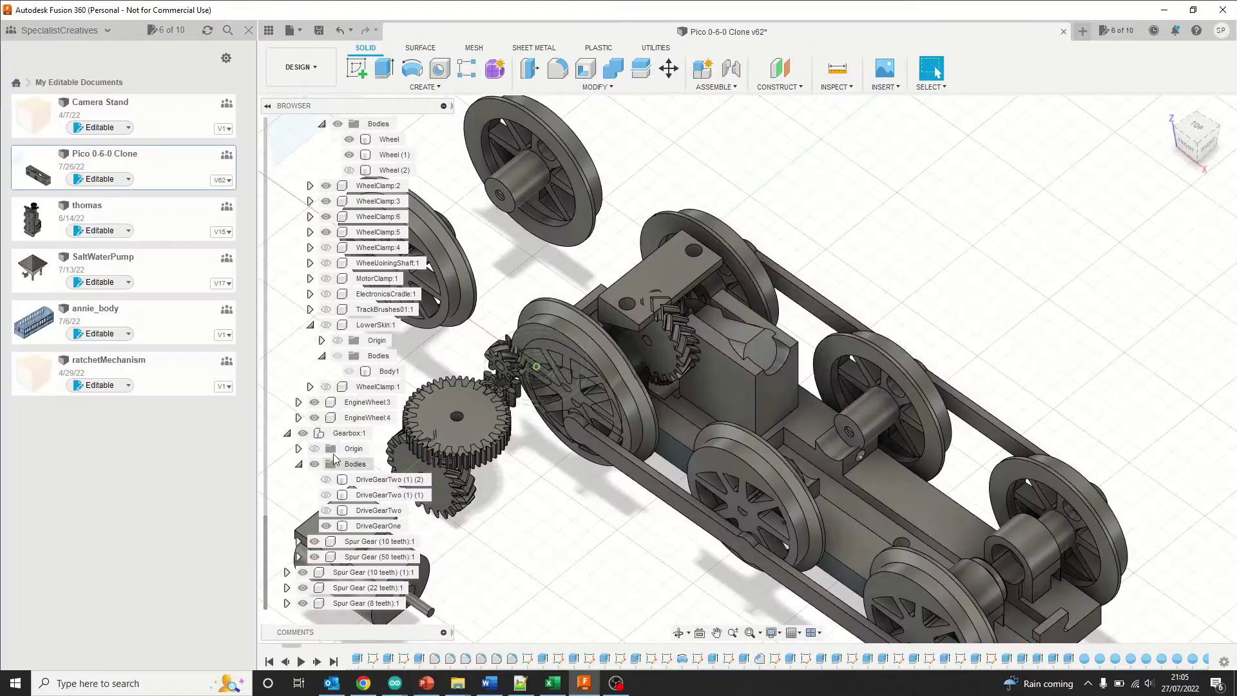
# Show the WheelCoupler rod and collapse the EngineWheel:2 and LowerSkin:1 entries
pyautogui.scroll(3, 385, 307)
pyautogui.scroll(10, 385, 308)
pyautogui.click(337, 217)
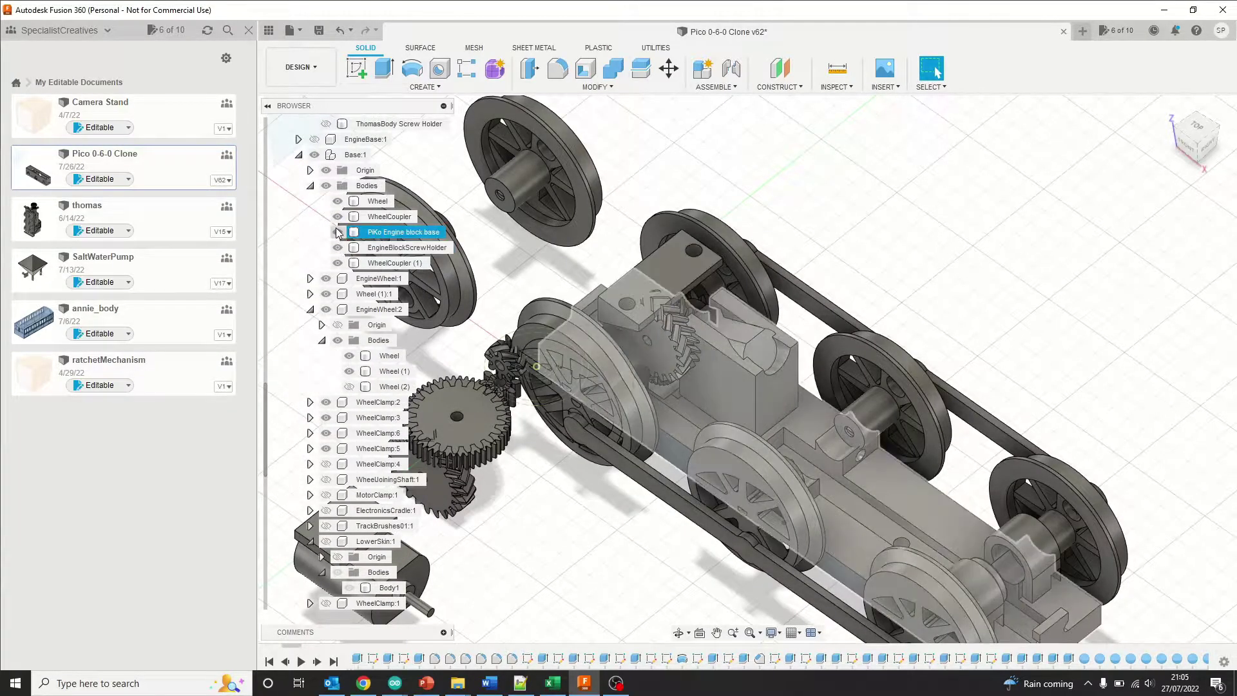
pyautogui.click(310, 309)
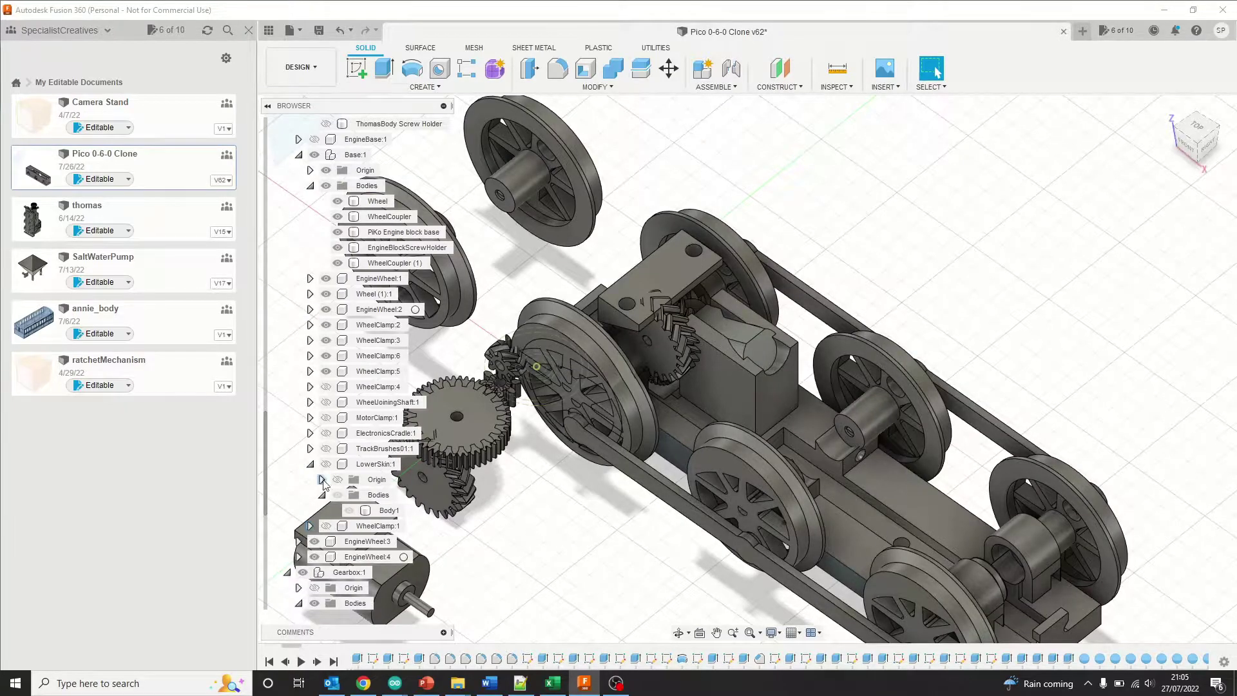
pyautogui.click(311, 465)
pyautogui.scroll(-6, 314, 477)
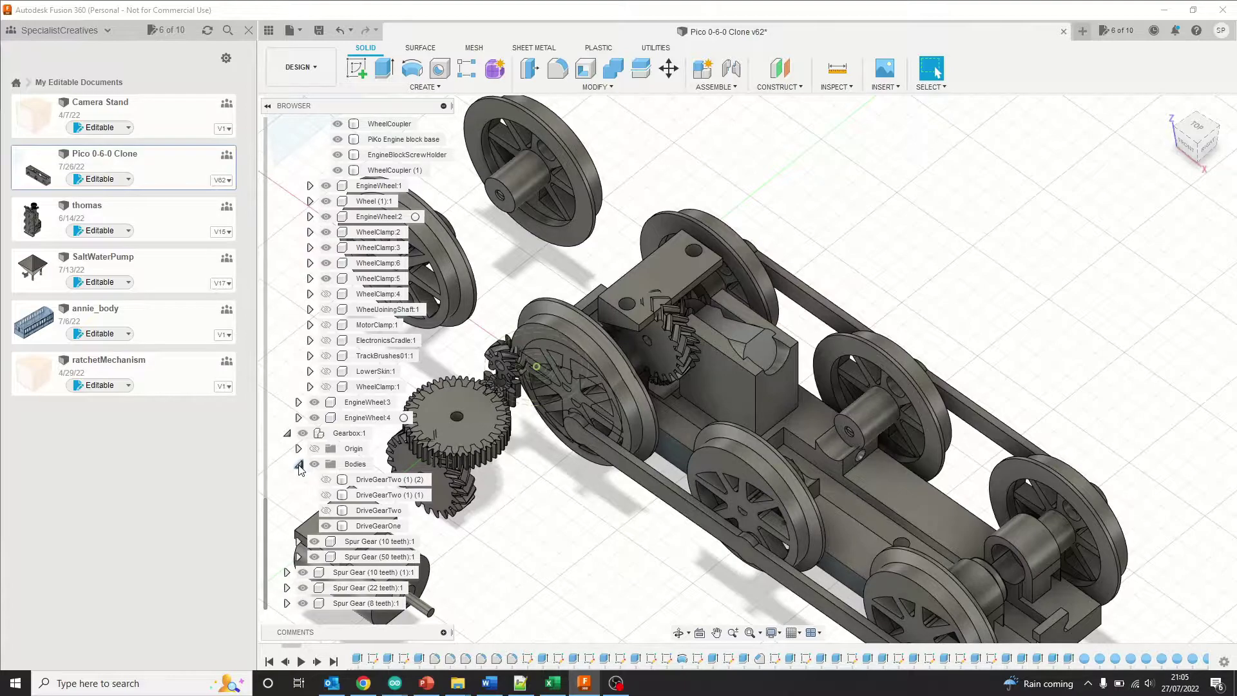
# Show the larger DriveGearTwo herringbone gear and hide DriveGearOne, leaving DriveGearTwo (1) (1) hidden
pyautogui.click(326, 495)
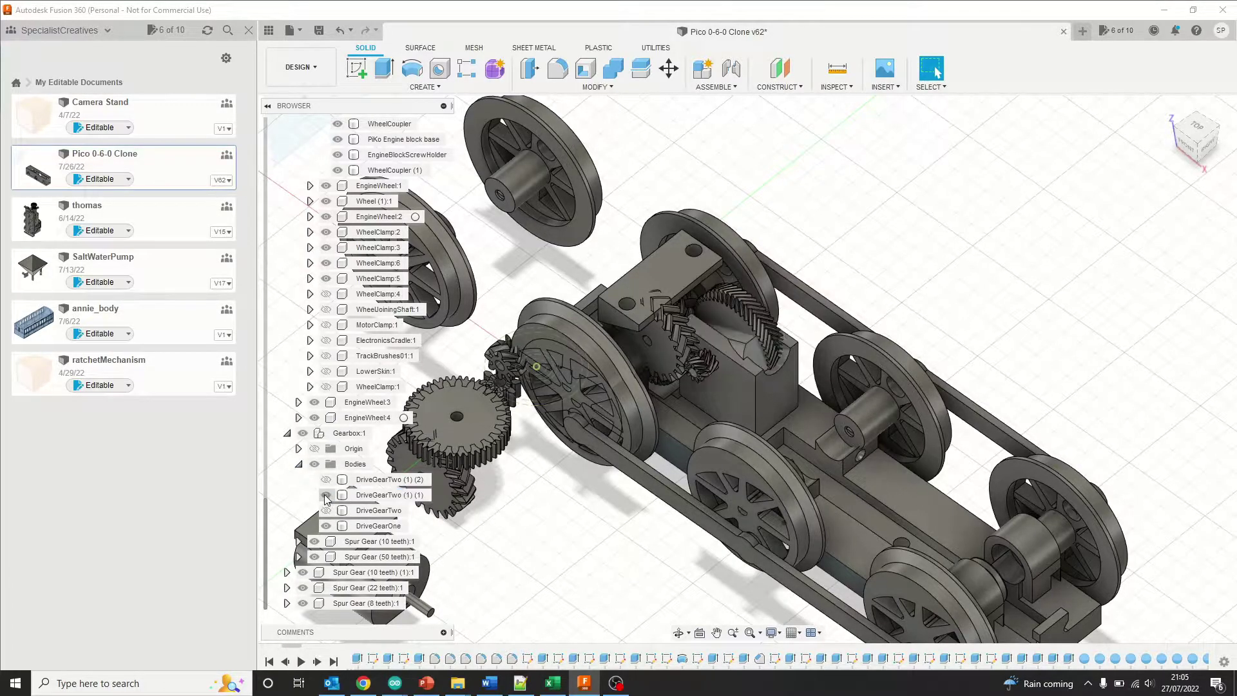
pyautogui.click(330, 482)
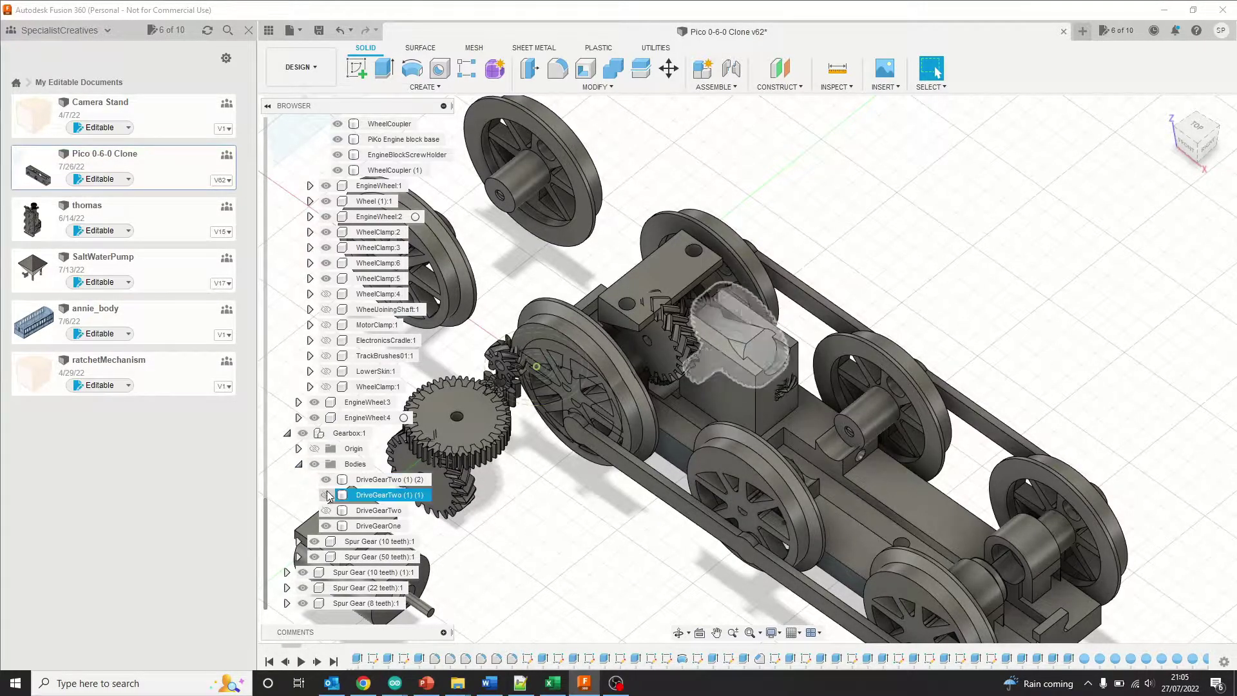
pyautogui.click(326, 495)
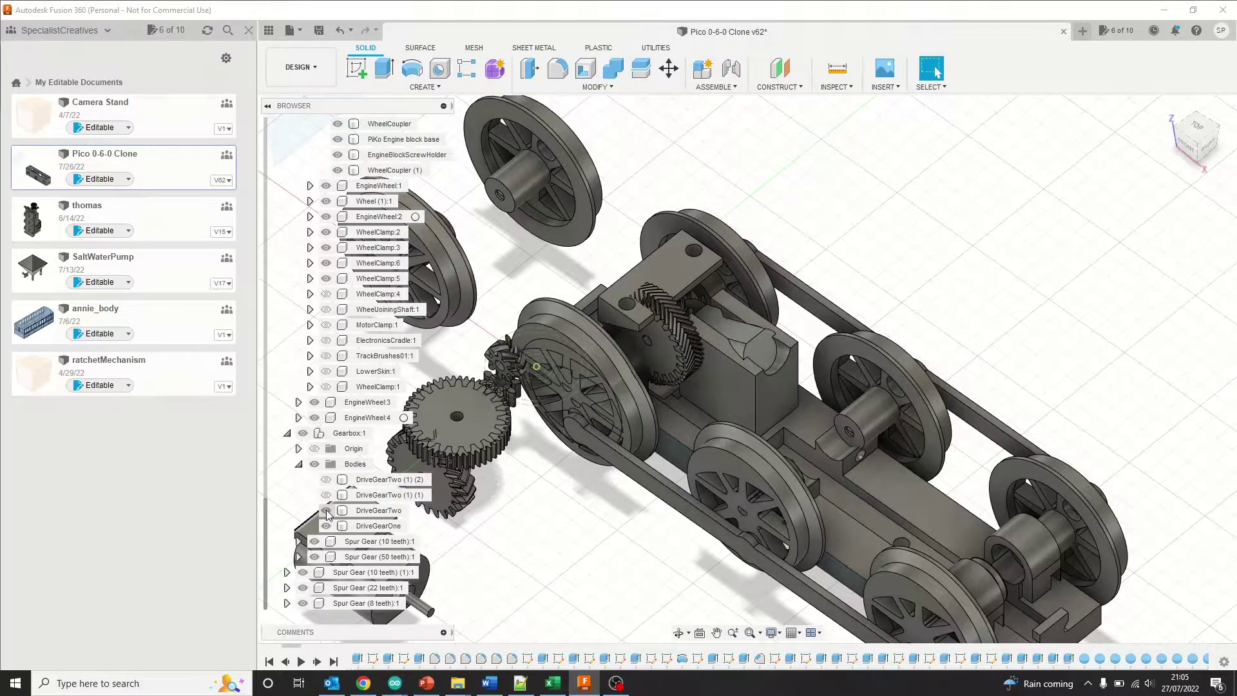
pyautogui.click(326, 510)
pyautogui.click(326, 526)
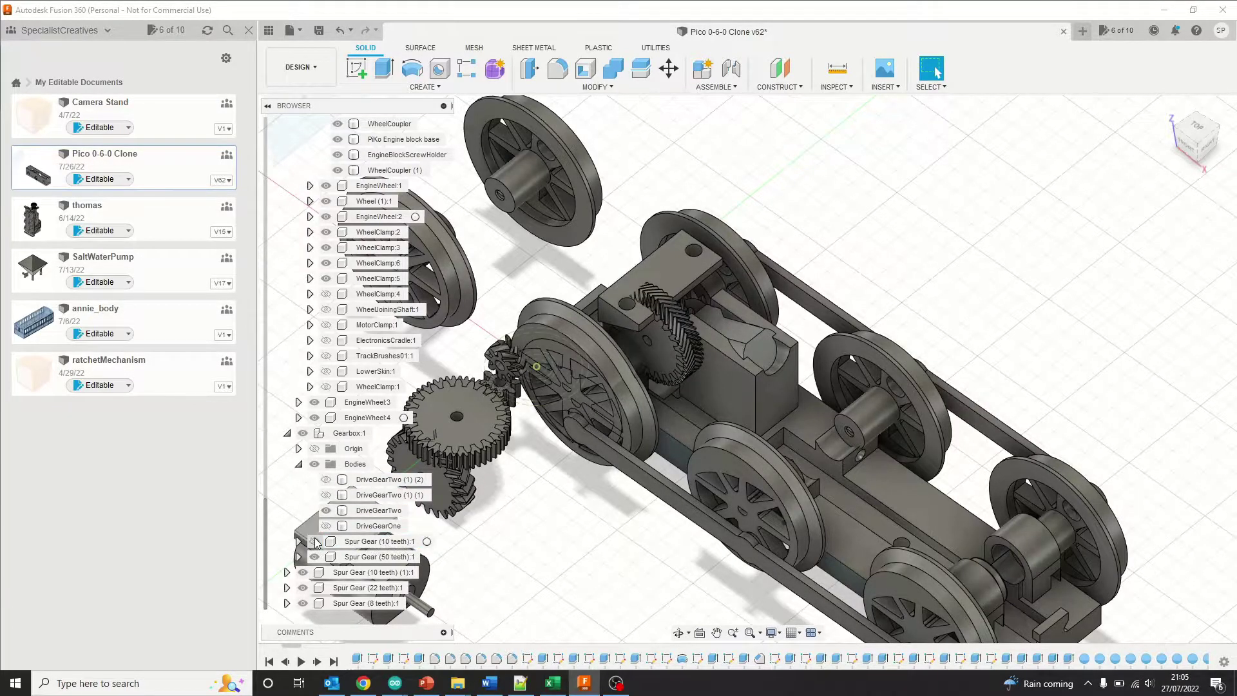
# Zoom in on the gearbox and bring up the context menu for the engine block's top face
pyautogui.scroll(5, 563, 410)
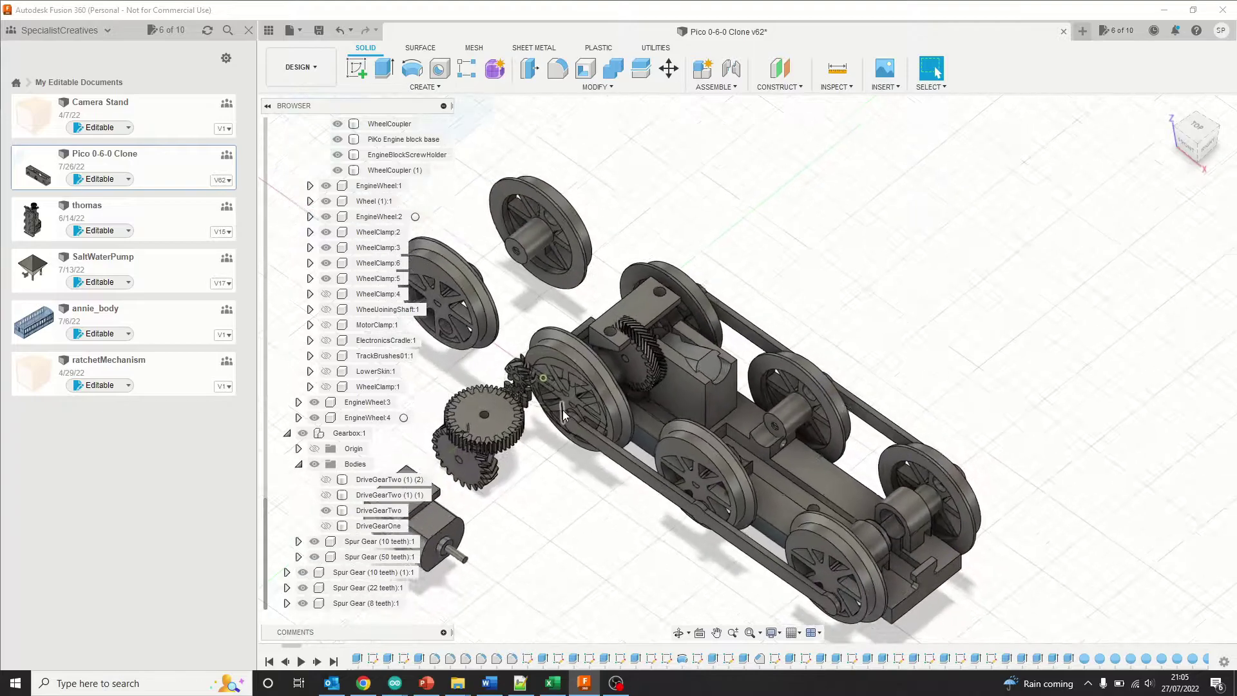
pyautogui.scroll(1, 486, 465)
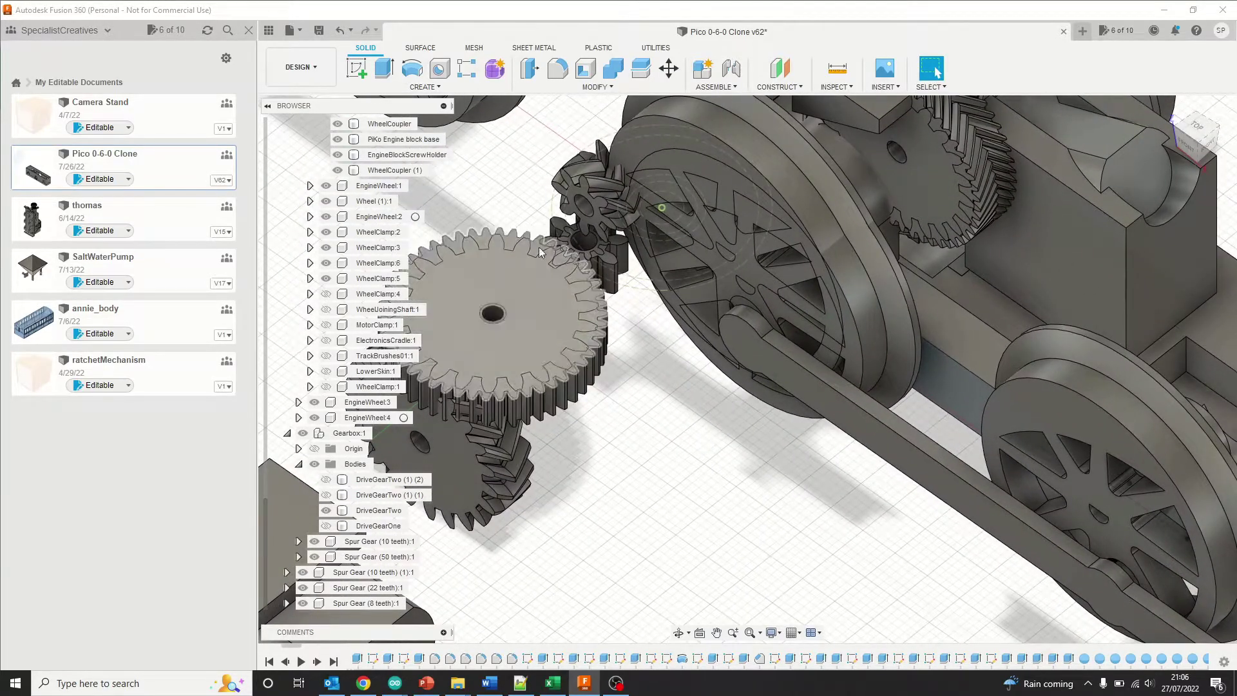
pyautogui.scroll(-4, 581, 475)
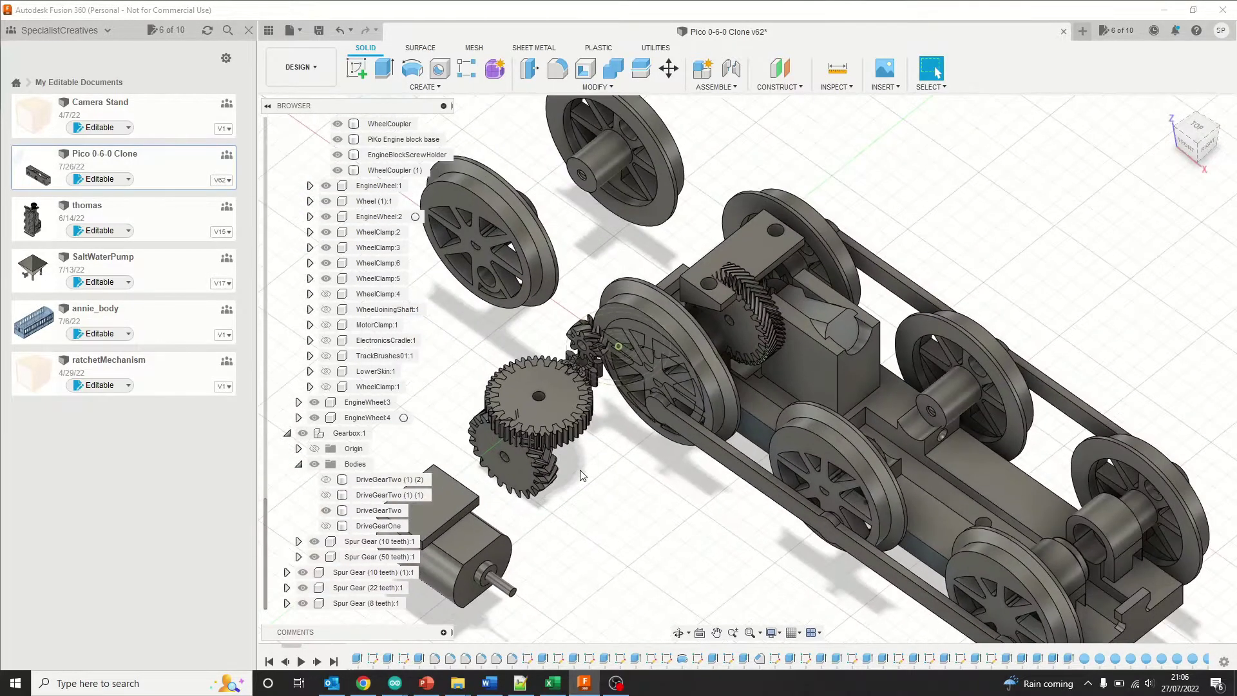
pyautogui.rightClick(753, 250)
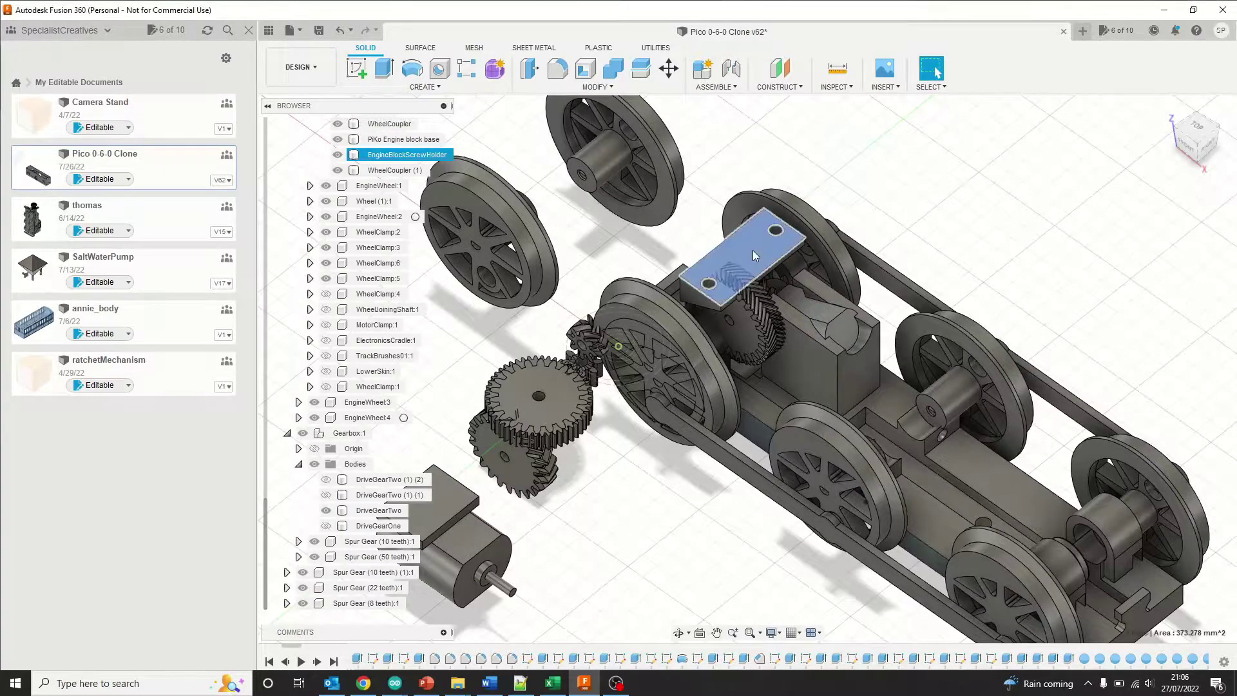
pyautogui.click(751, 251)
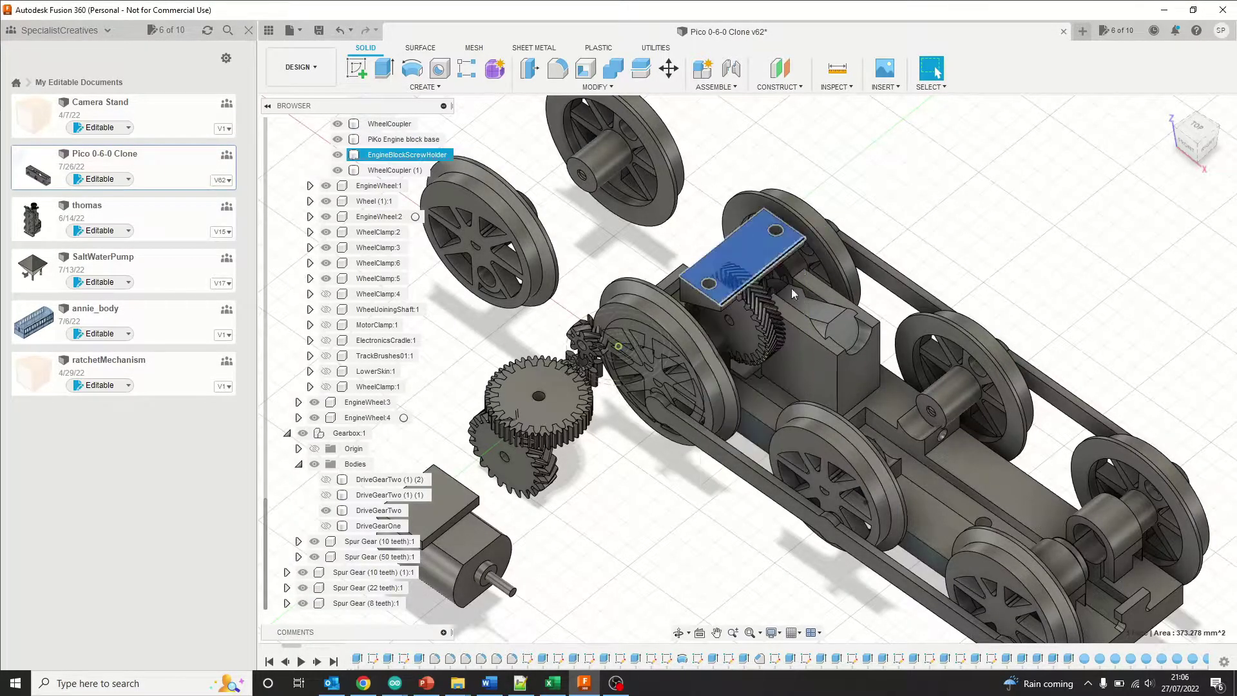
pyautogui.rightClick(736, 257)
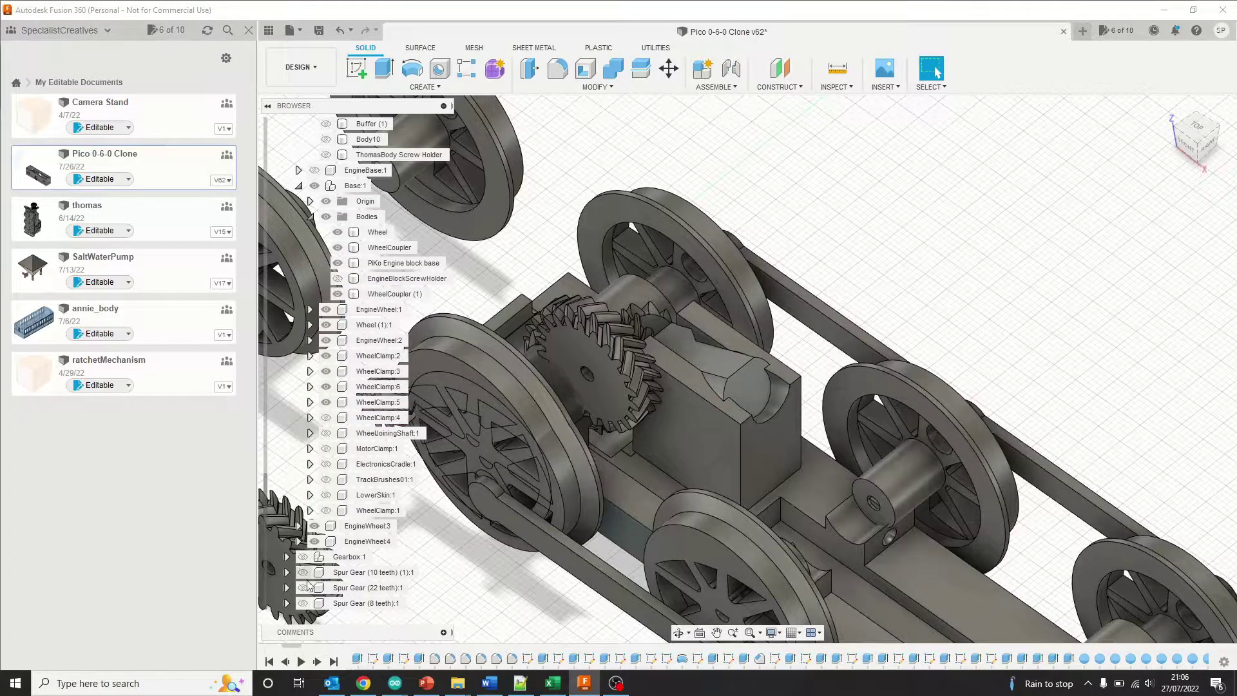
# Collapse the ThomasBody:1 bodies and orbit to a top-down view of the bevel gears
pyautogui.scroll(4, 320, 277)
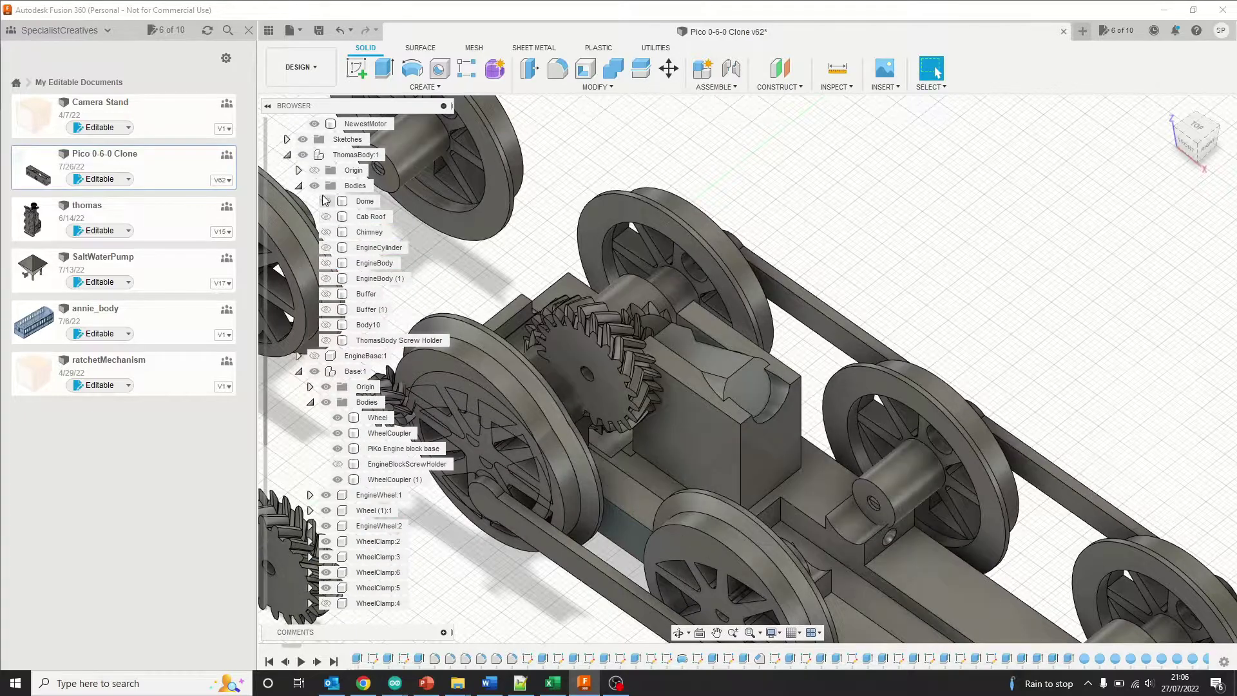
pyautogui.click(299, 186)
pyautogui.scroll(4, 322, 213)
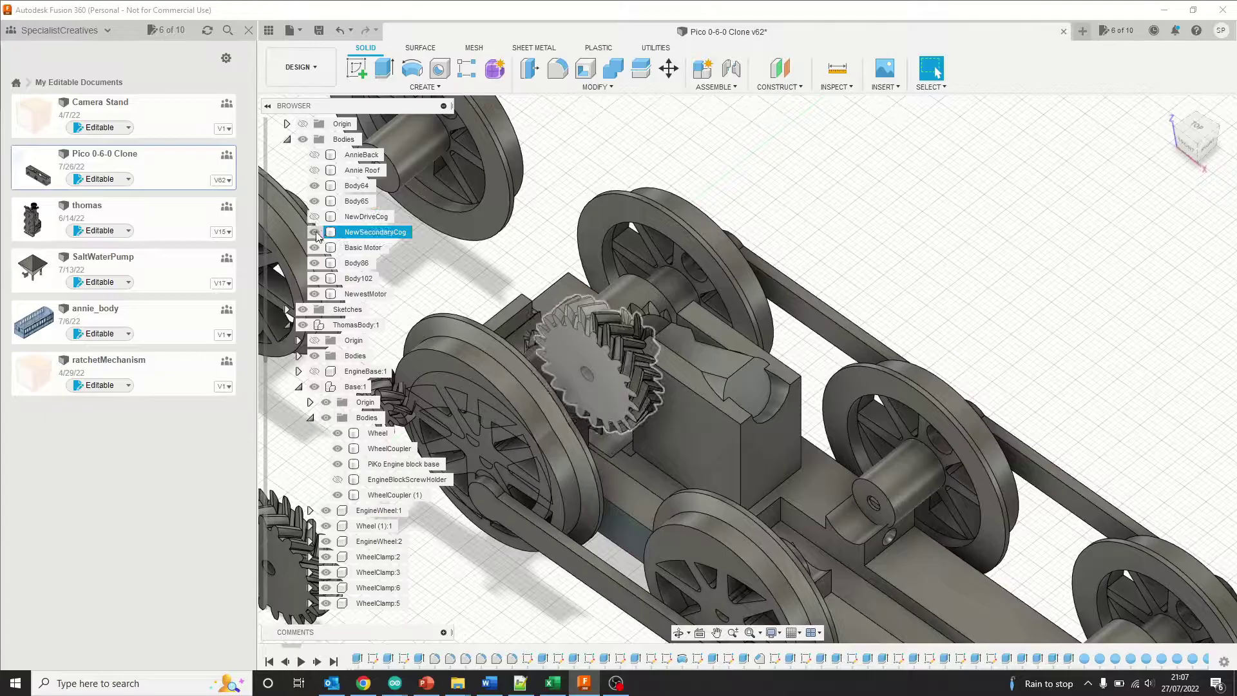
pyautogui.moveTo(773, 361)
pyautogui.keyDown('shift'); pyautogui.mouseDown(button='middle')
pyautogui.moveTo(889, 393)
pyautogui.moveTo(973, 328)
pyautogui.moveTo(825, 552)
pyautogui.mouseUp(button='middle'); pyautogui.keyUp('shift')
pyautogui.rightClick(825, 552)
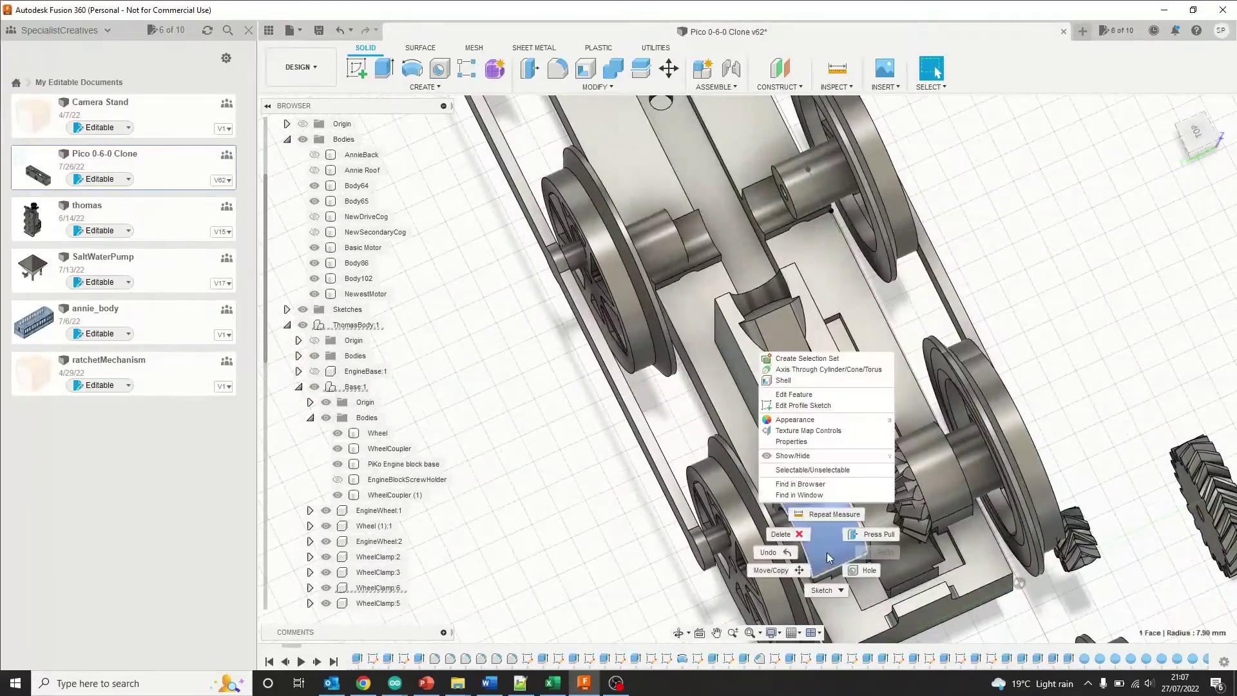
pyautogui.press('Escape')
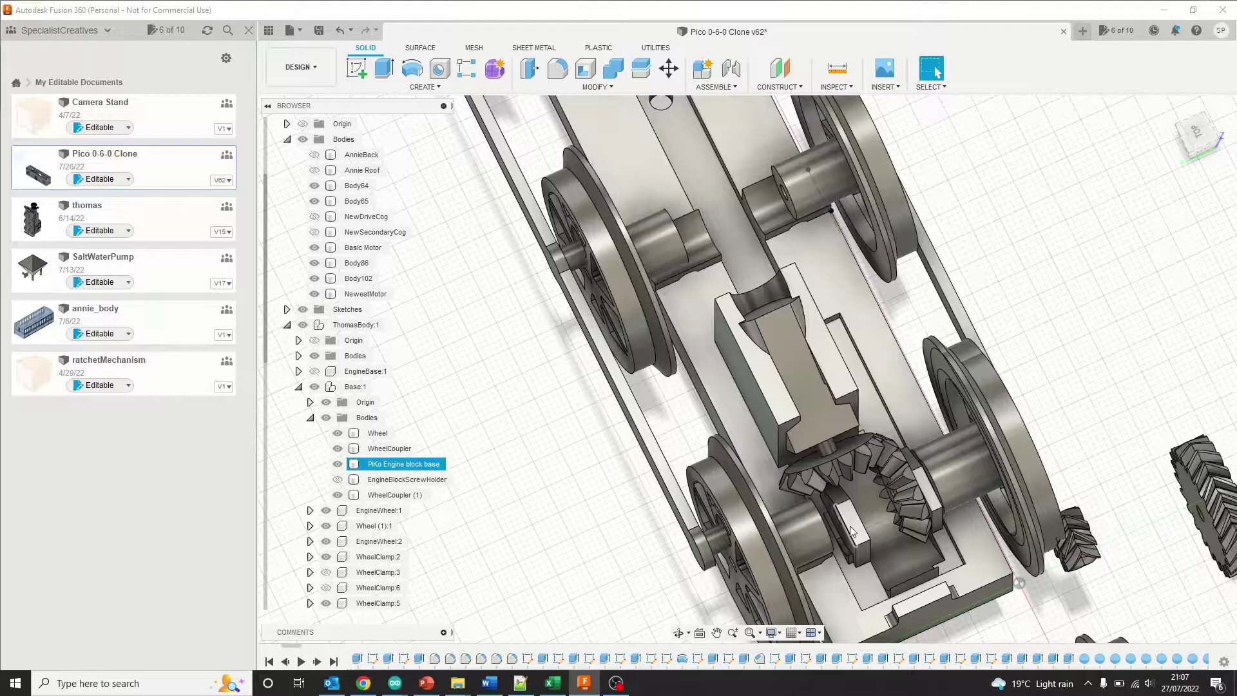
pyautogui.moveTo(1200, 143)
pyautogui.mouseDown()
pyautogui.moveTo(1218, 126)
pyautogui.moveTo(1197, 116)
pyautogui.moveTo(1199, 142)
pyautogui.mouseUp()
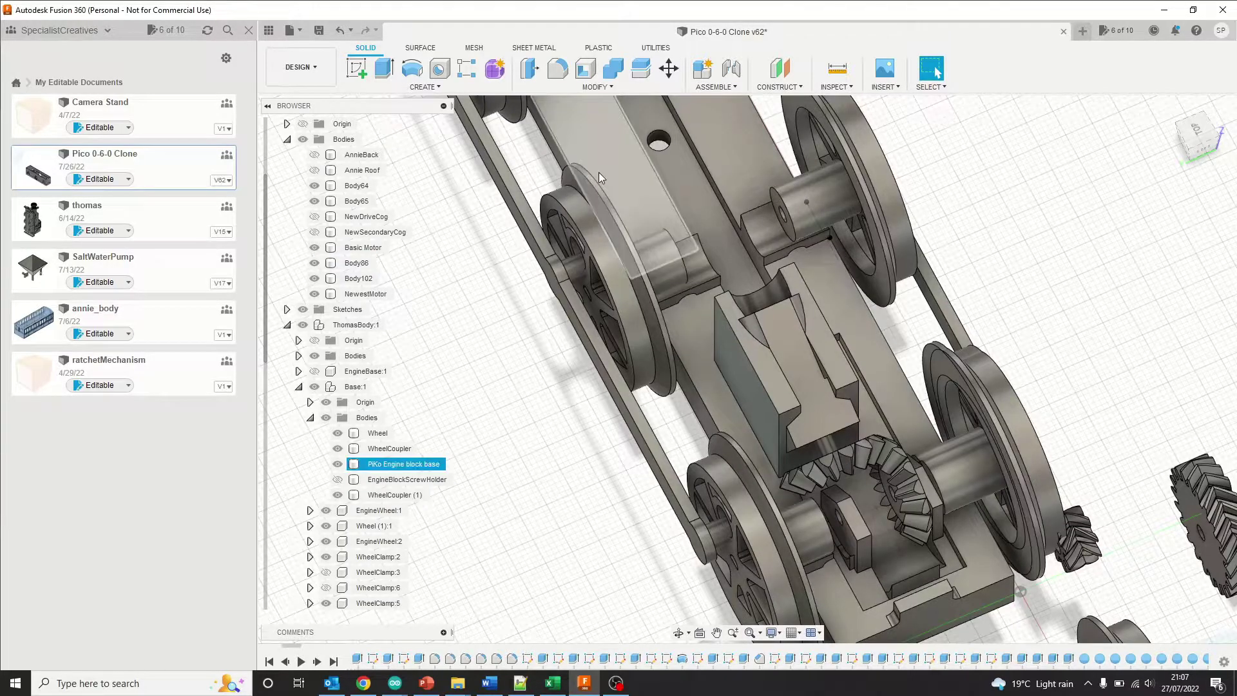
# Open GF Gear Generator's 90° Bevel Gears settings and widen the dialog
pyautogui.click(659, 48)
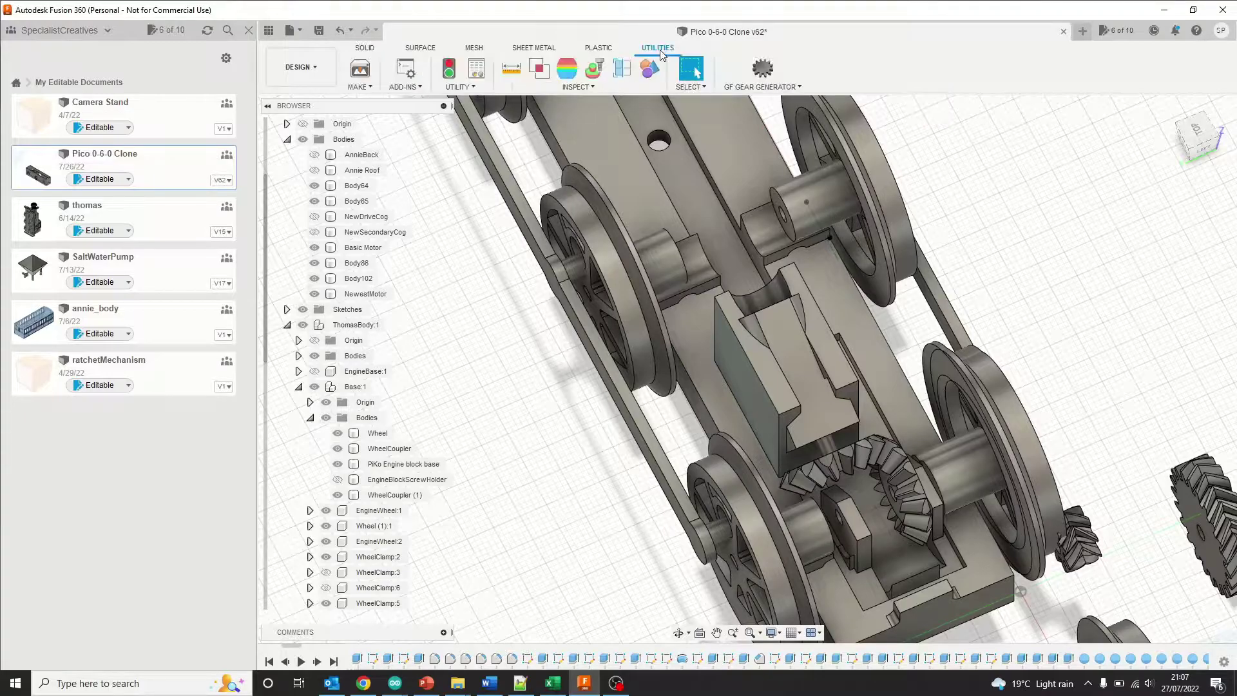
pyautogui.click(763, 89)
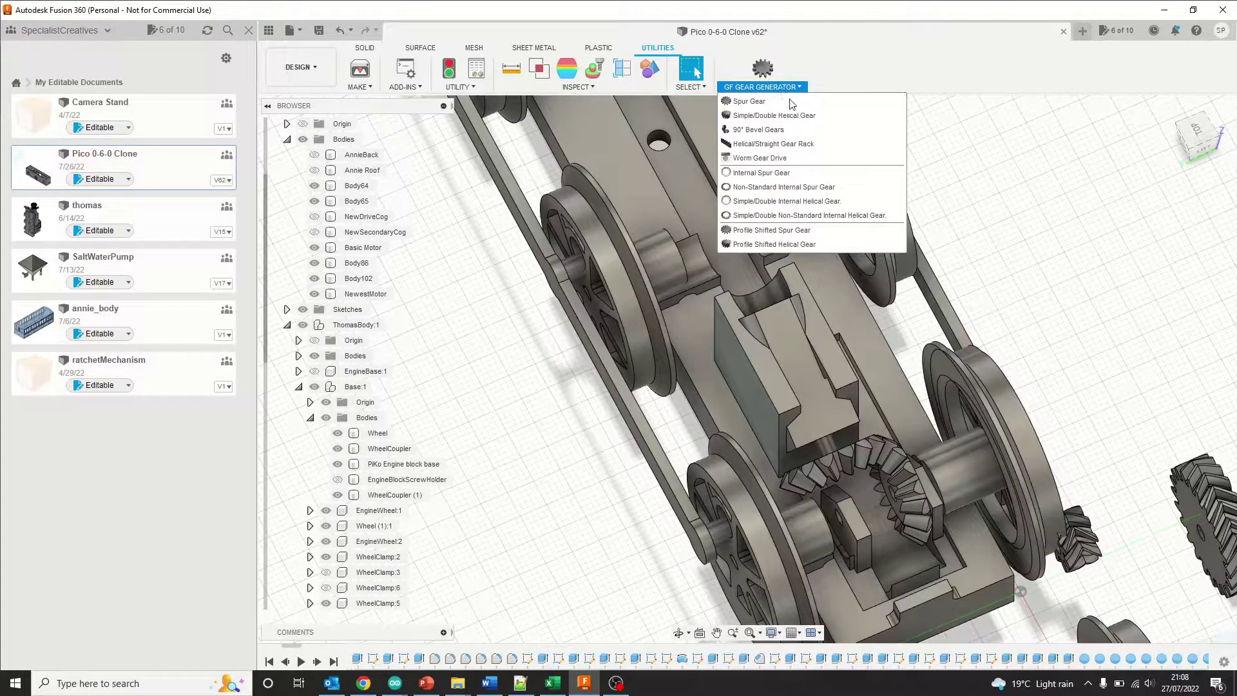
pyautogui.click(761, 131)
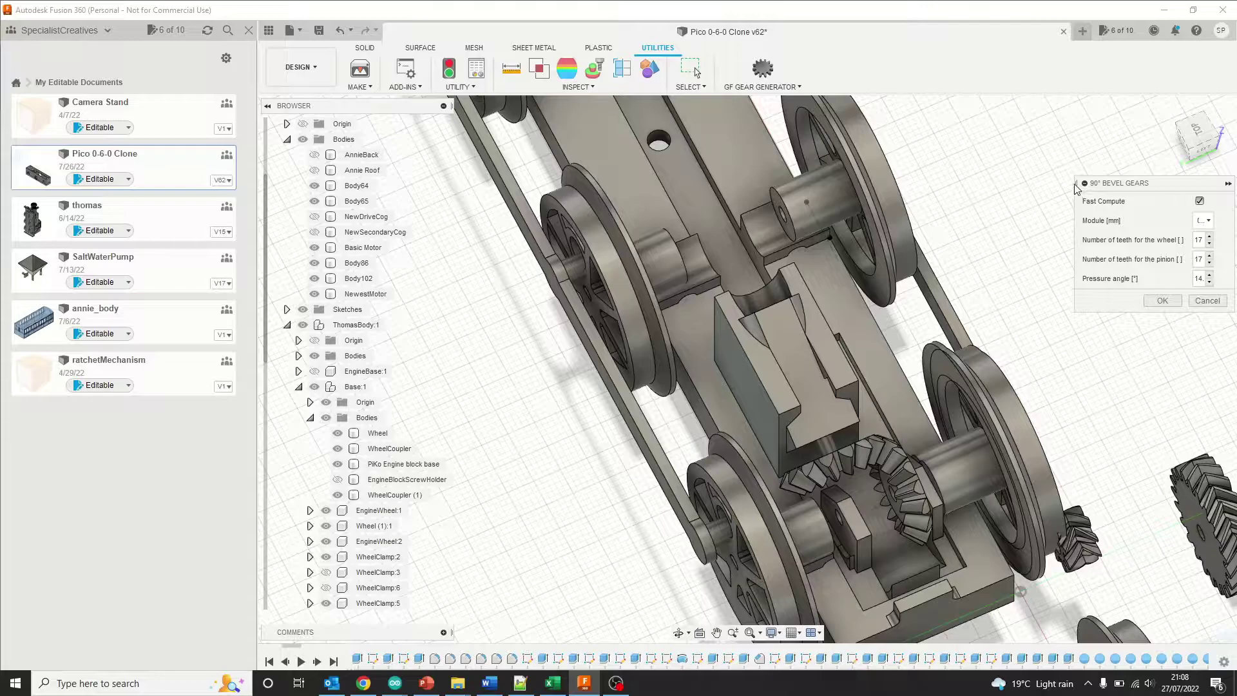
pyautogui.moveTo(1075, 185); pyautogui.dragTo(962, 180)
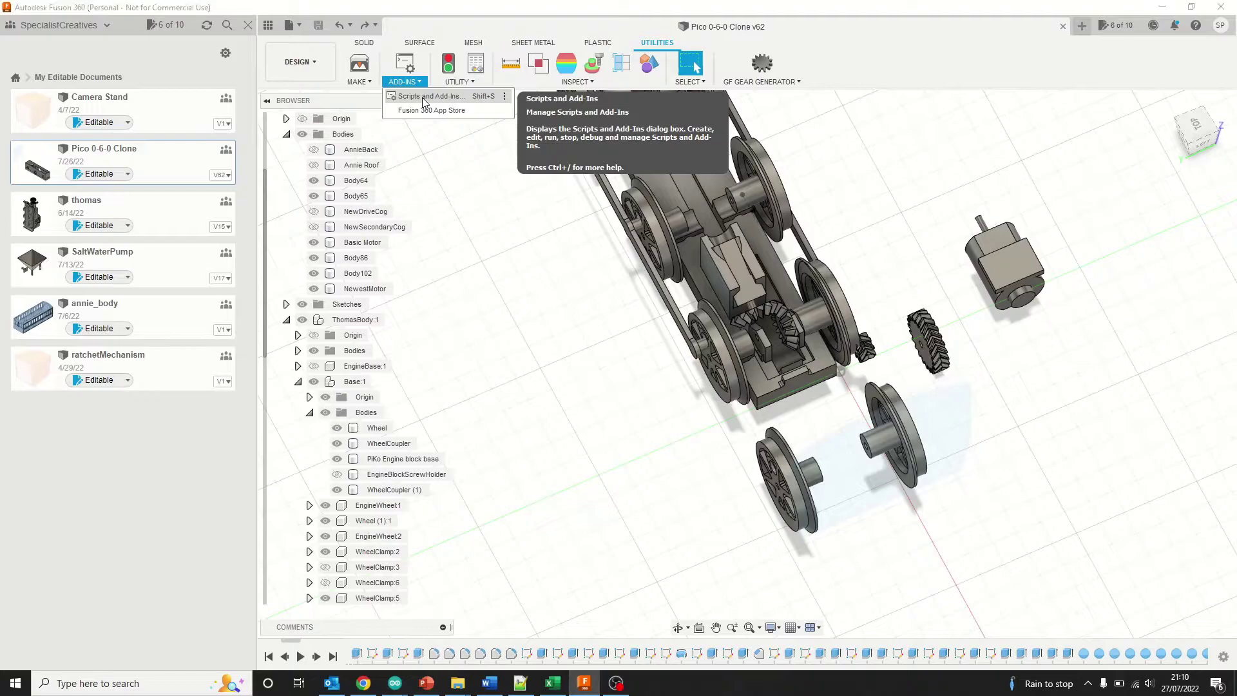
# Open the Scripts and Add-Ins dialog
pyautogui.click(412, 80)
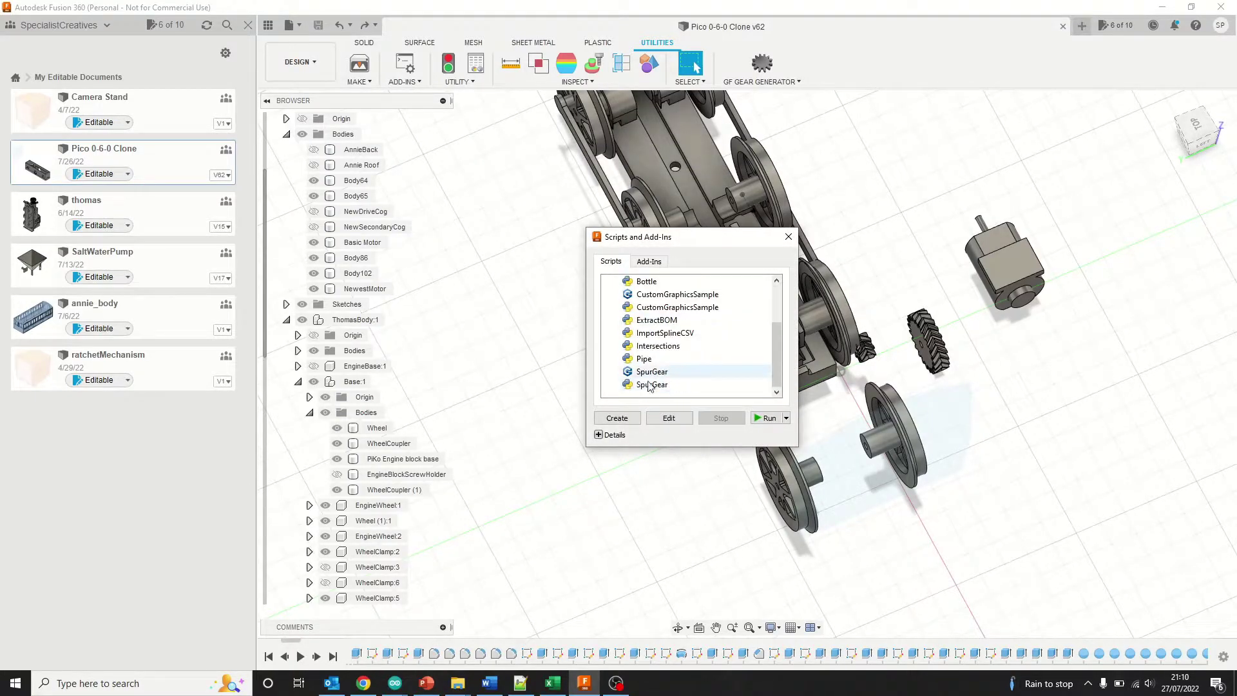
# Run the SpurGear sample script from the Scripts and Add-Ins list
pyautogui.doubleClick(647, 385)
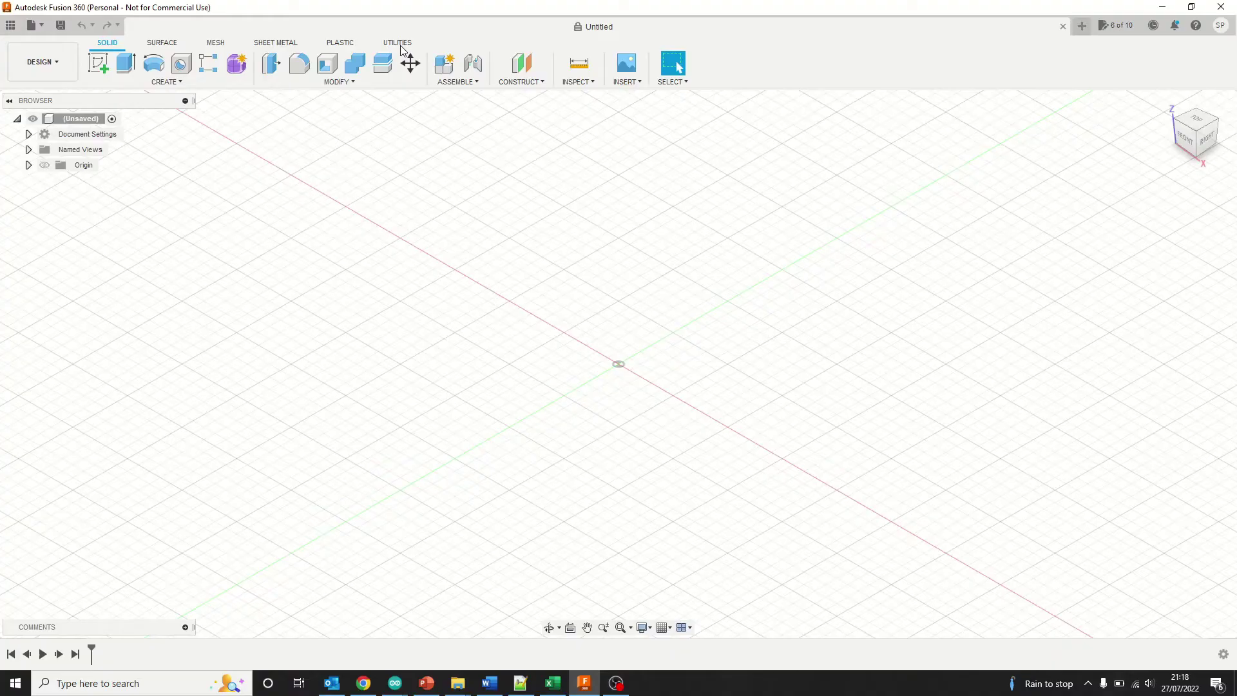
# Launch SpurGear from Utilities > Add-Ins > Scripts and Add-Ins in the new design
pyautogui.click(394, 43)
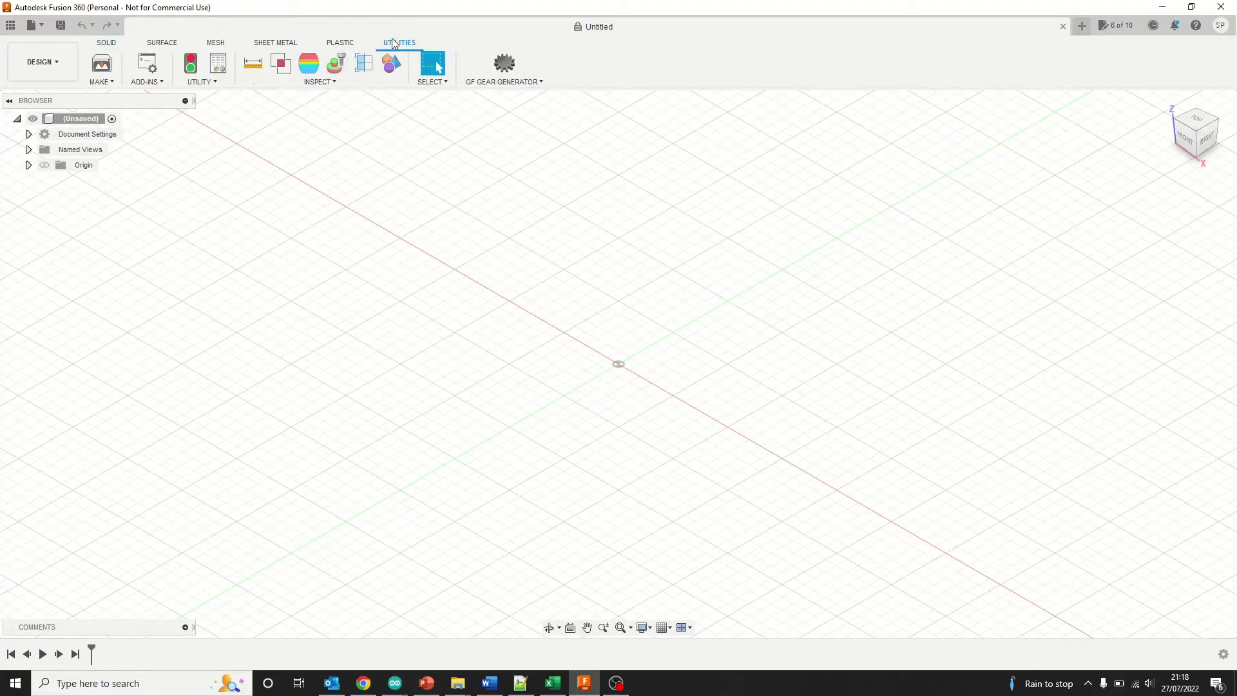
pyautogui.click(144, 83)
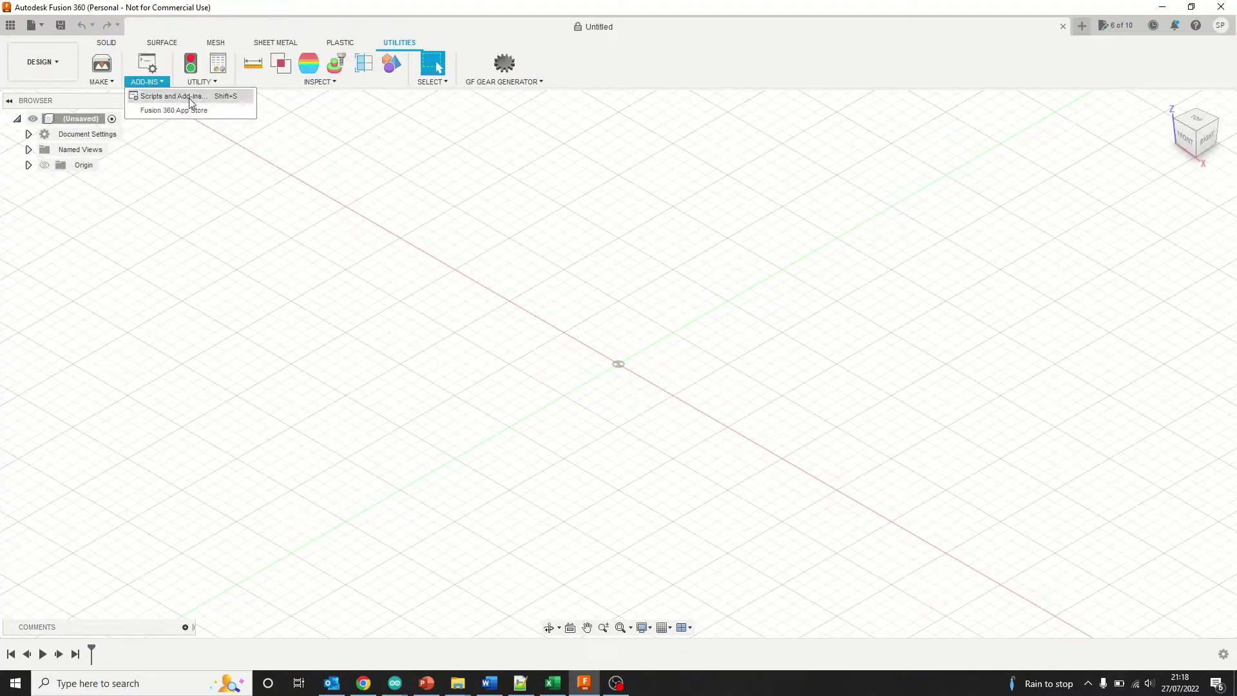
pyautogui.click(191, 99)
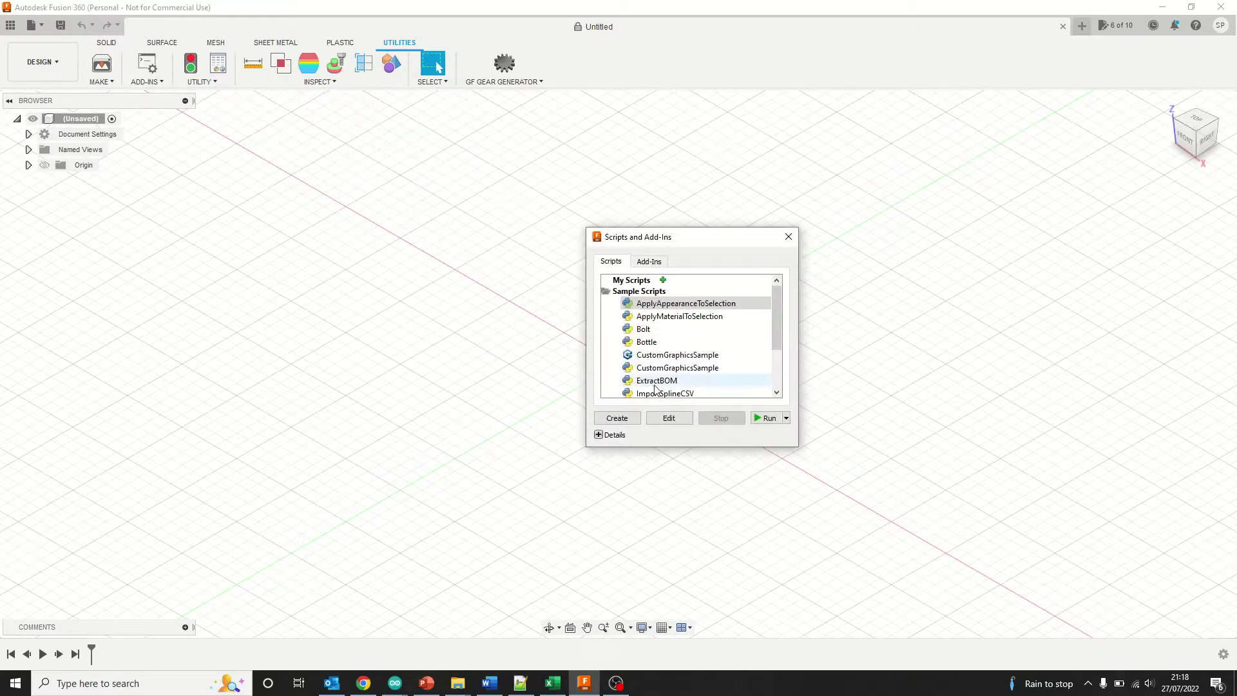
pyautogui.scroll(-2, 655, 387)
pyautogui.doubleClick(652, 385)
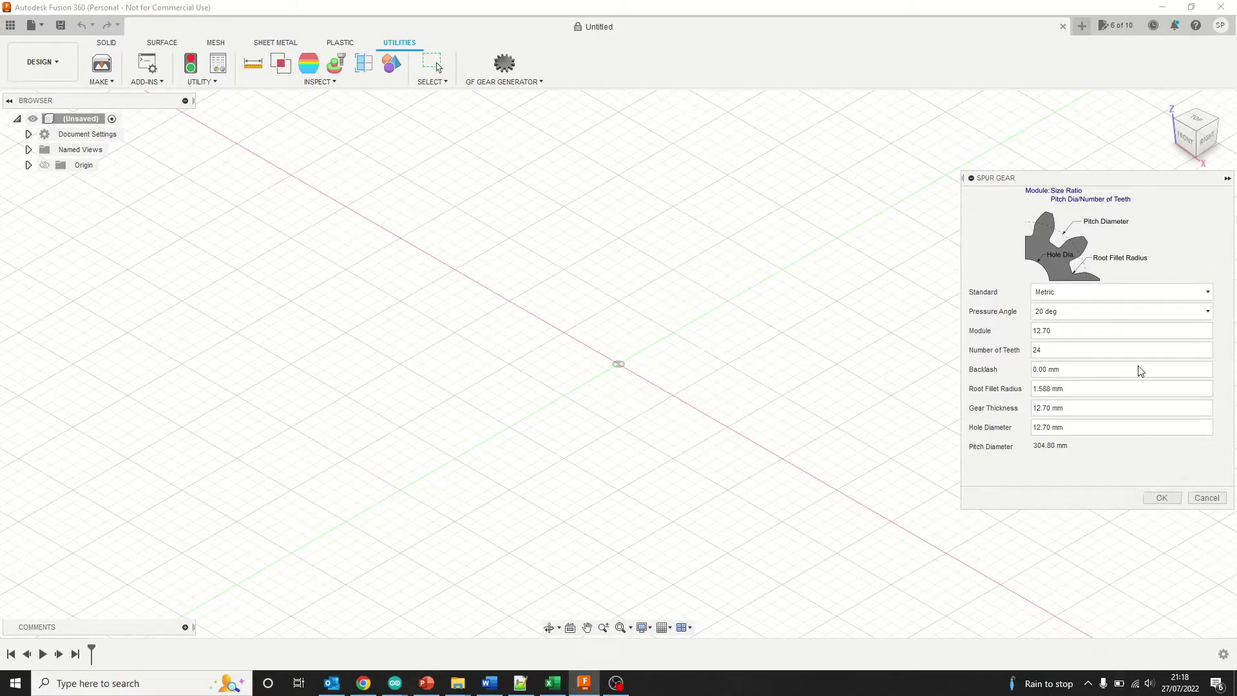
# Create the 24-tooth spur gear and start a new sketch on its top face
pyautogui.click(1167, 499)
pyautogui.scroll(-5, 730, 428)
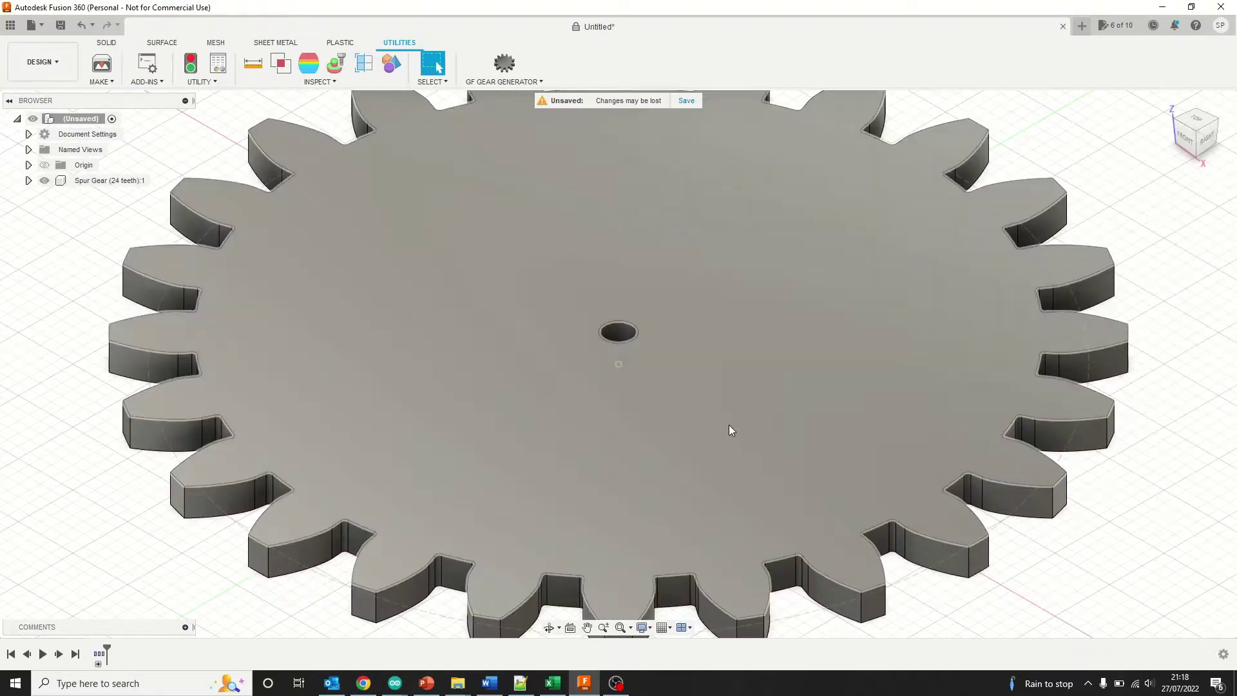
pyautogui.click(635, 413)
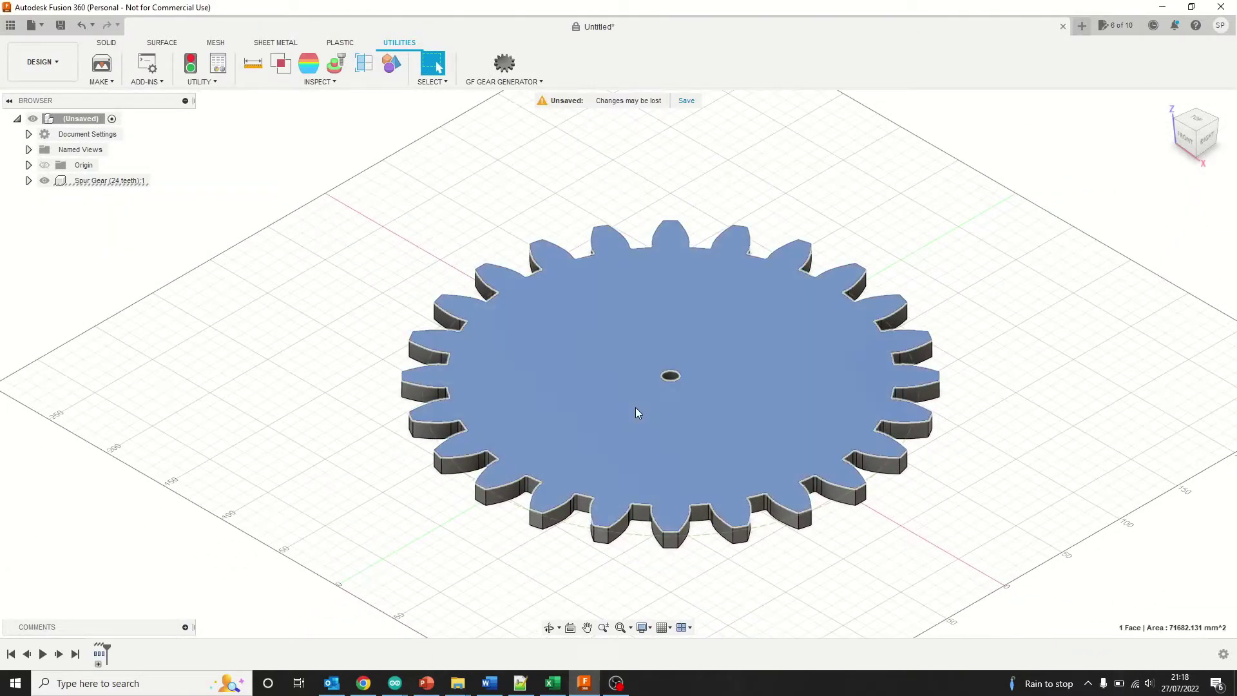
pyautogui.click(107, 43)
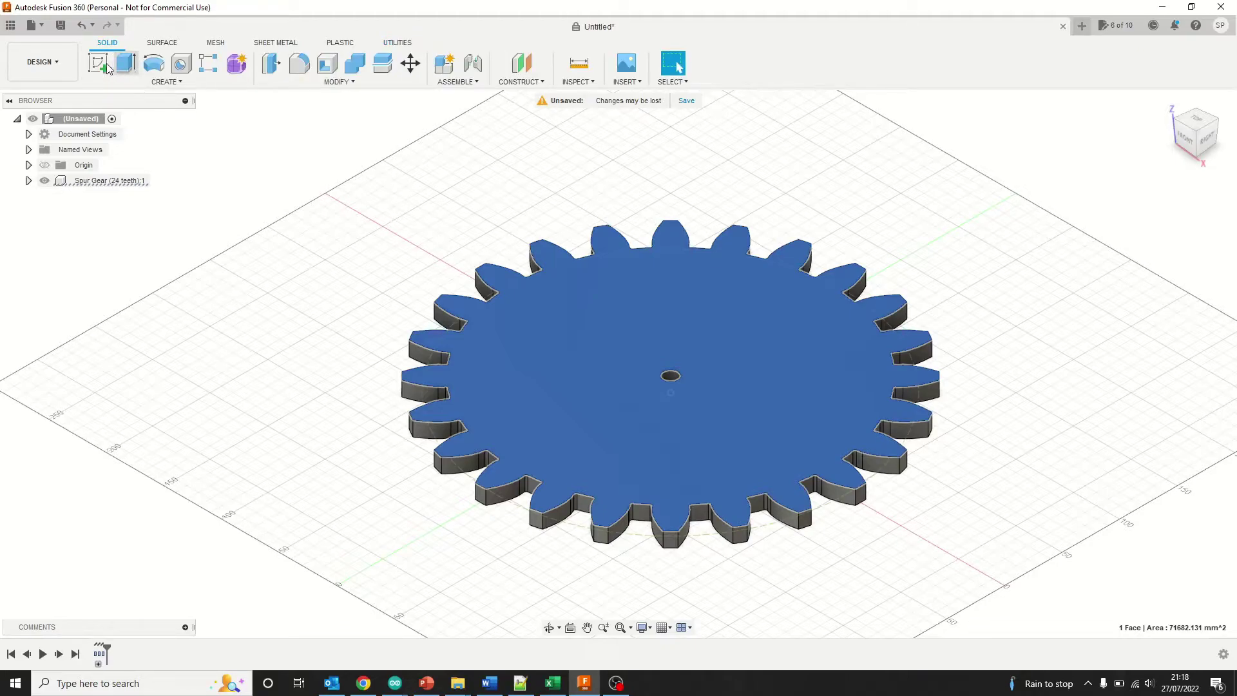
pyautogui.click(103, 63)
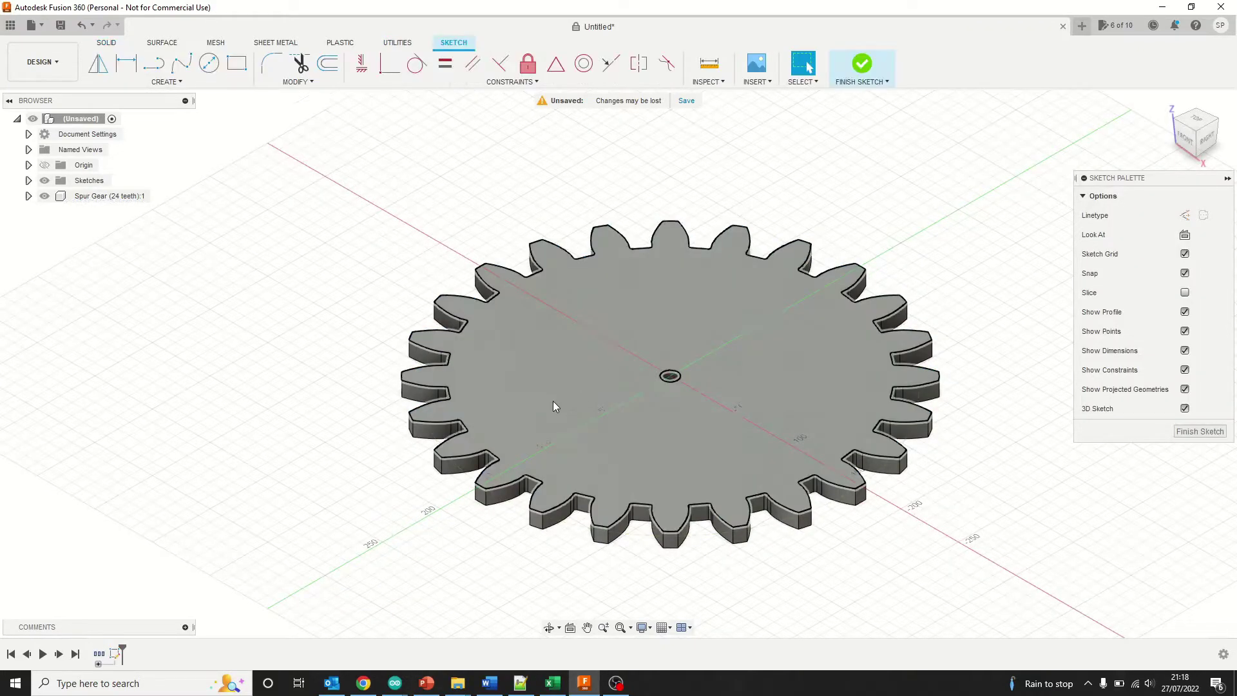
# Project the gear's top-face outline into the sketch and finish the sketch
pyautogui.click(171, 82)
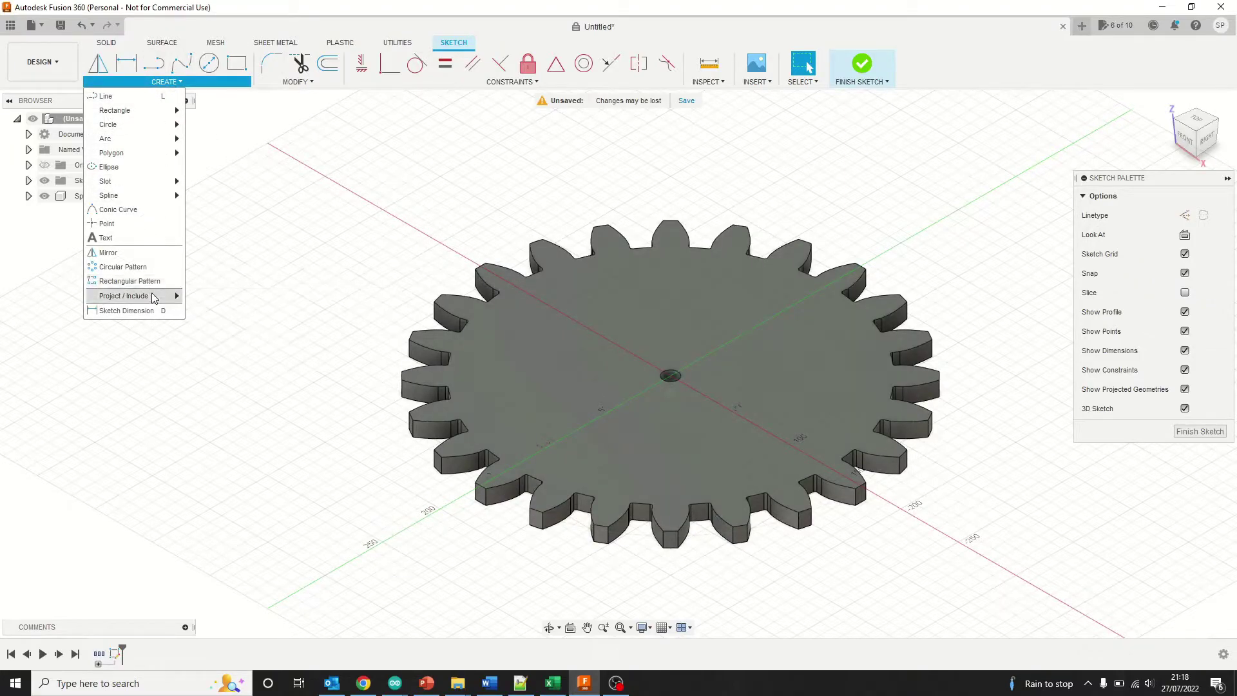
pyautogui.moveTo(155, 298)
pyautogui.click(194, 296)
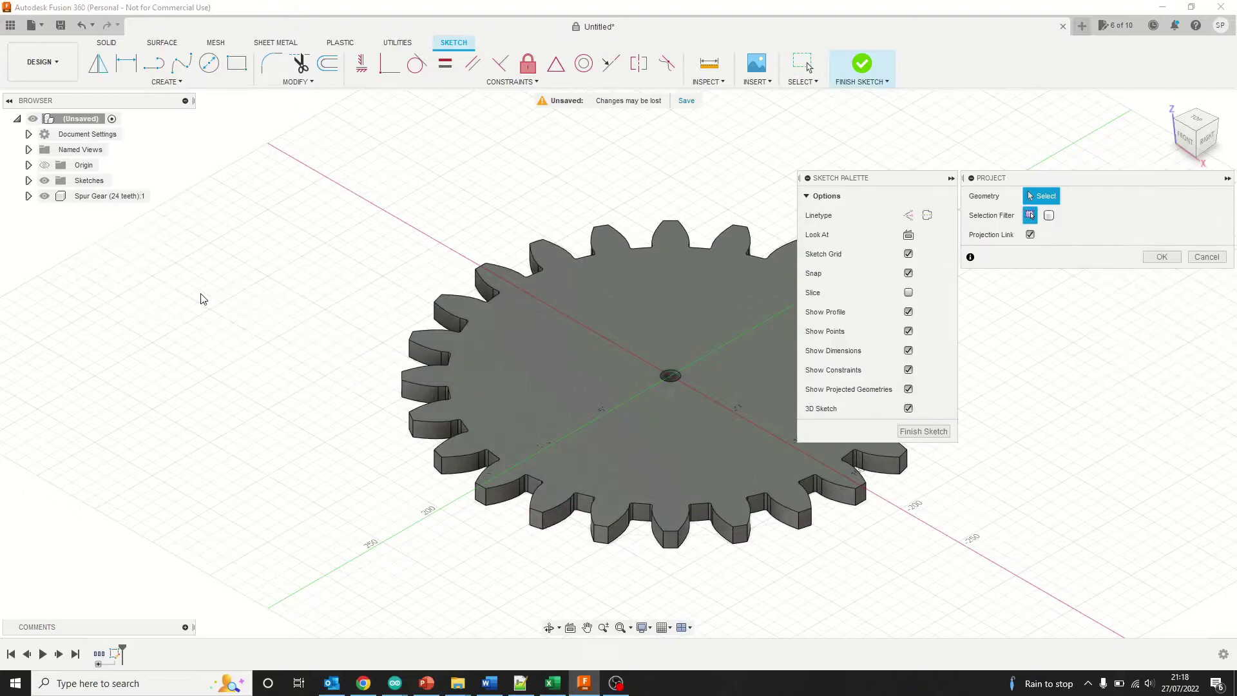
pyautogui.click(543, 387)
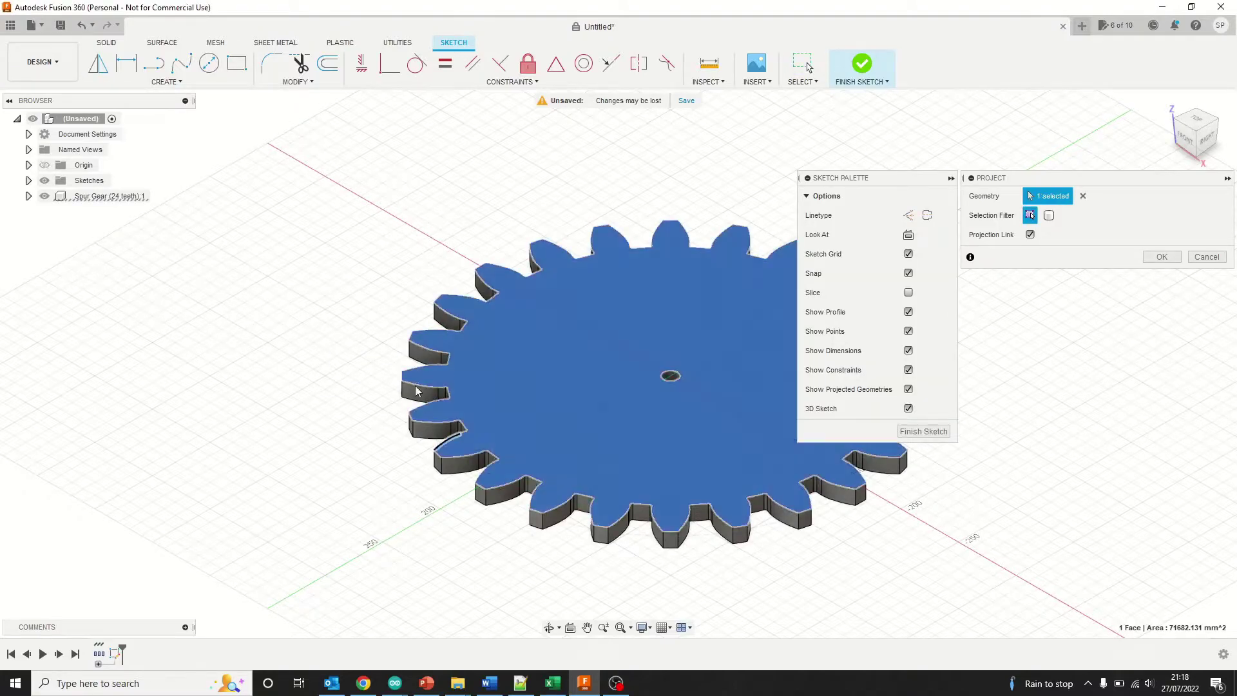
pyautogui.click(1160, 257)
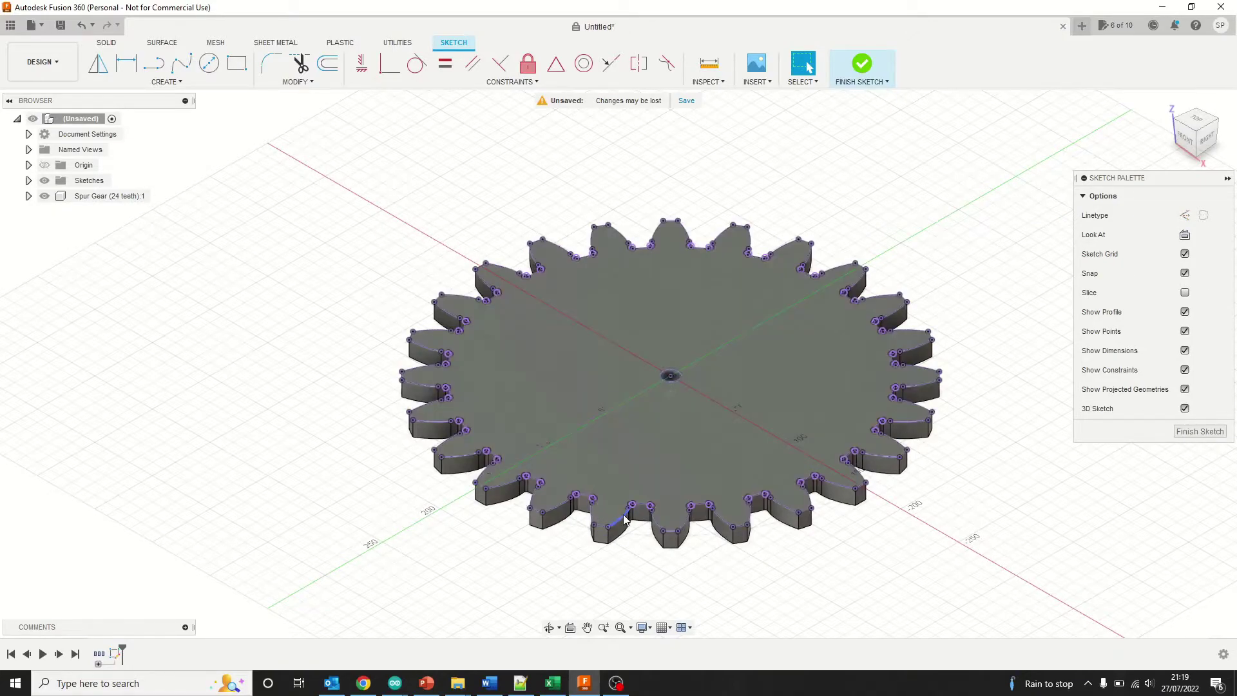
pyautogui.click(1200, 432)
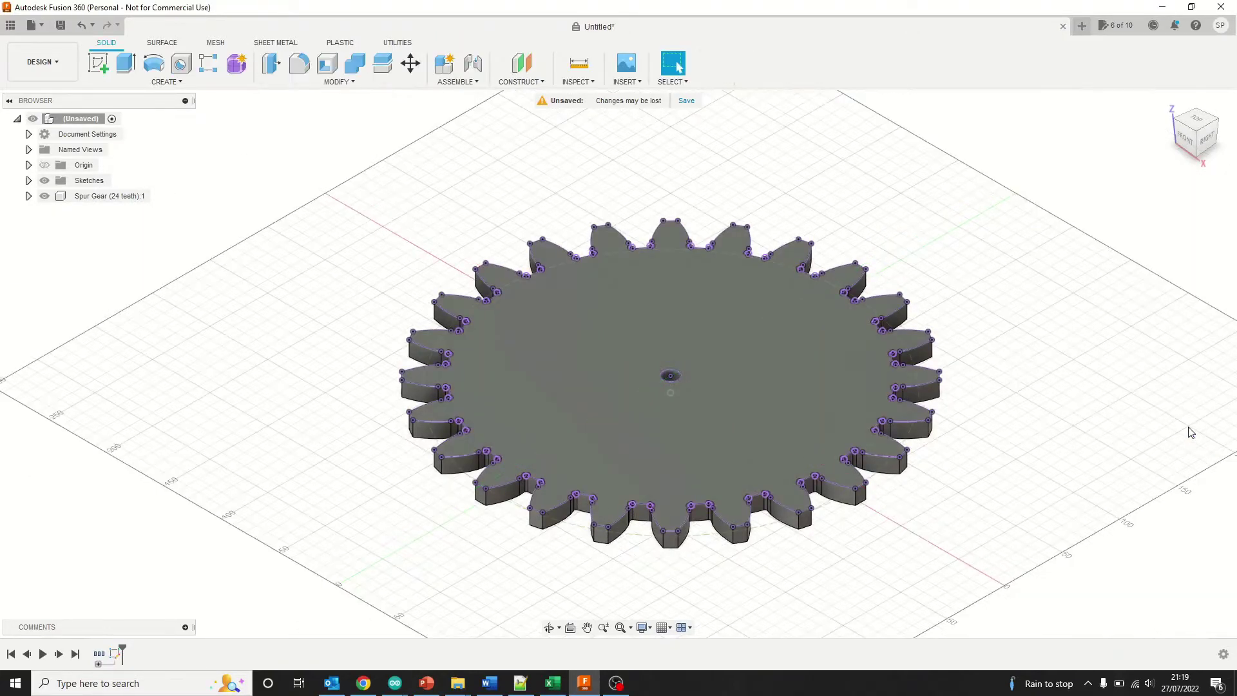
# On a vertical origin plane, sketch a short line straight up from the gear's centre
pyautogui.click(105, 66)
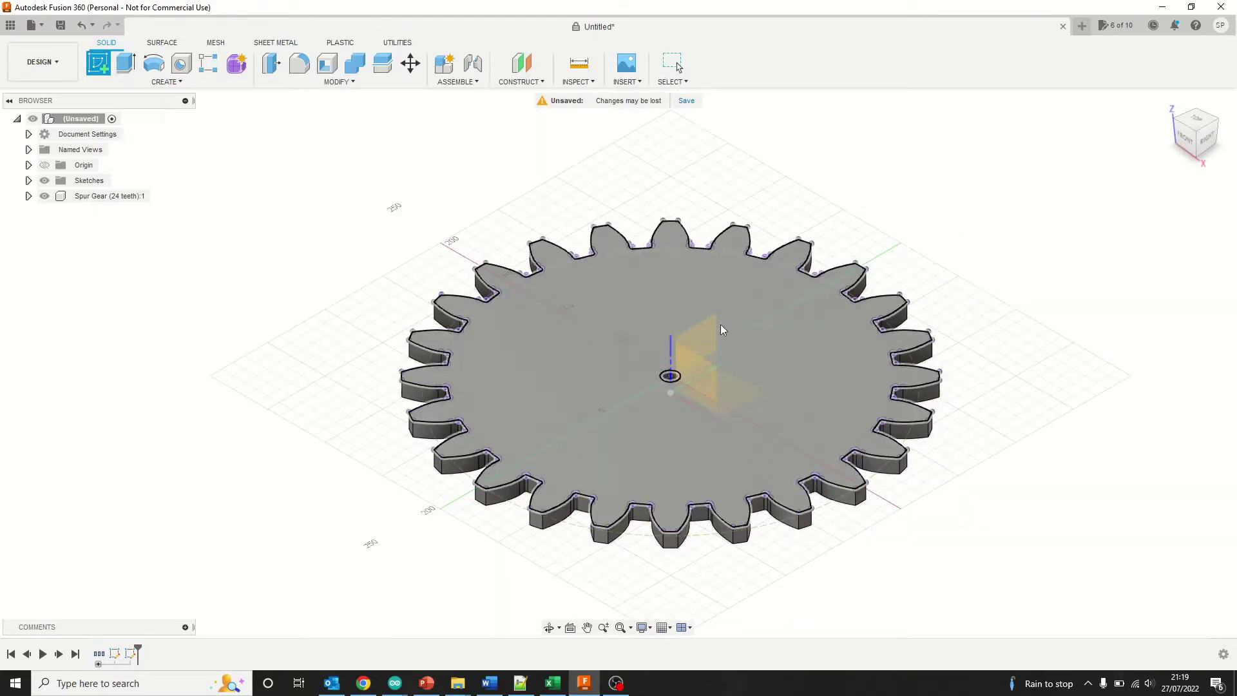
pyautogui.click(558, 394)
pyautogui.click(153, 62)
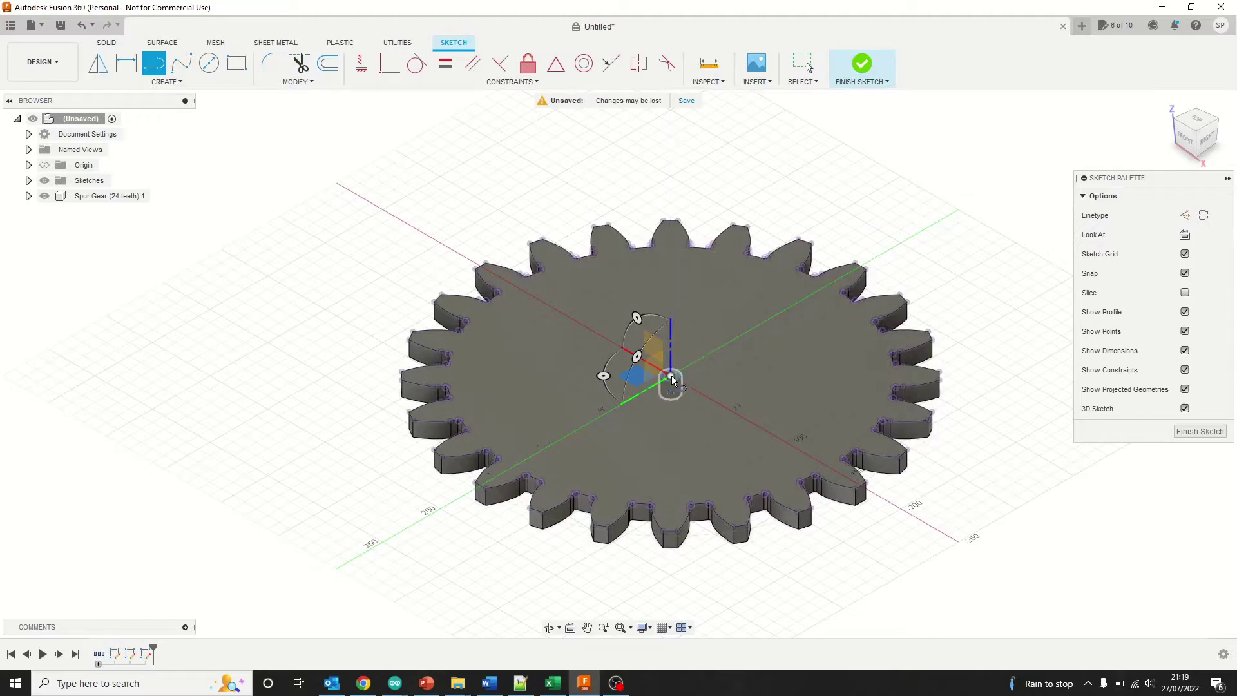
pyautogui.click(671, 376)
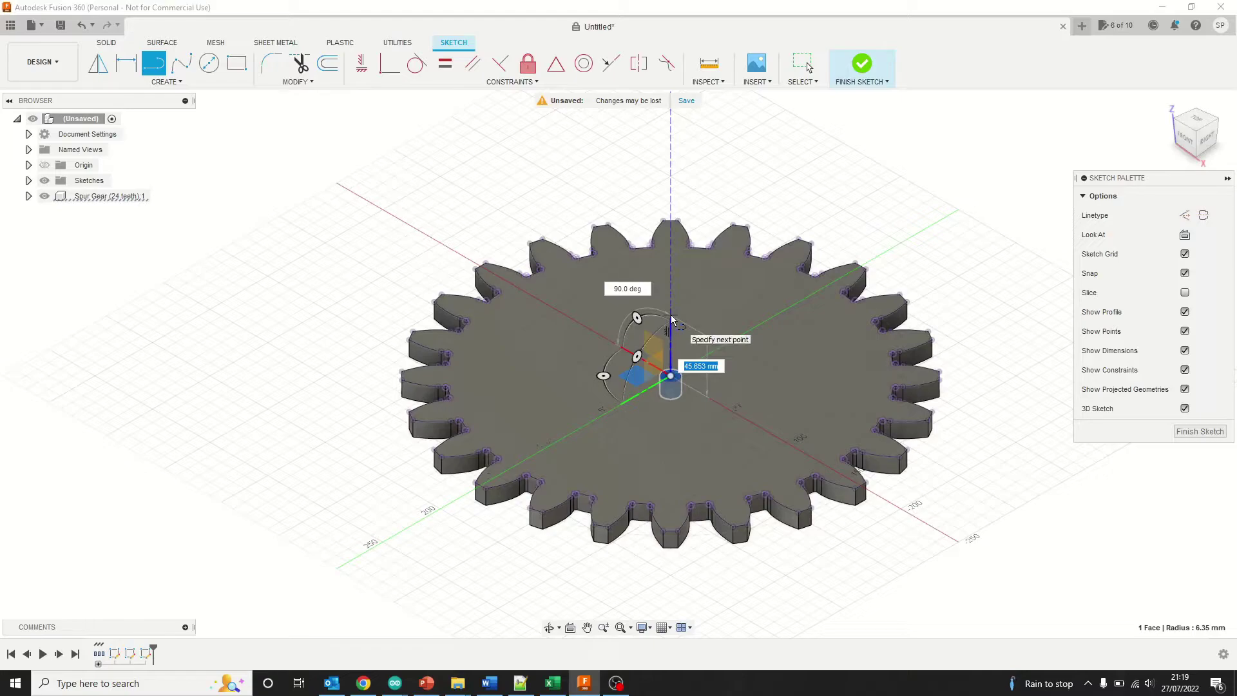
pyautogui.click(671, 315)
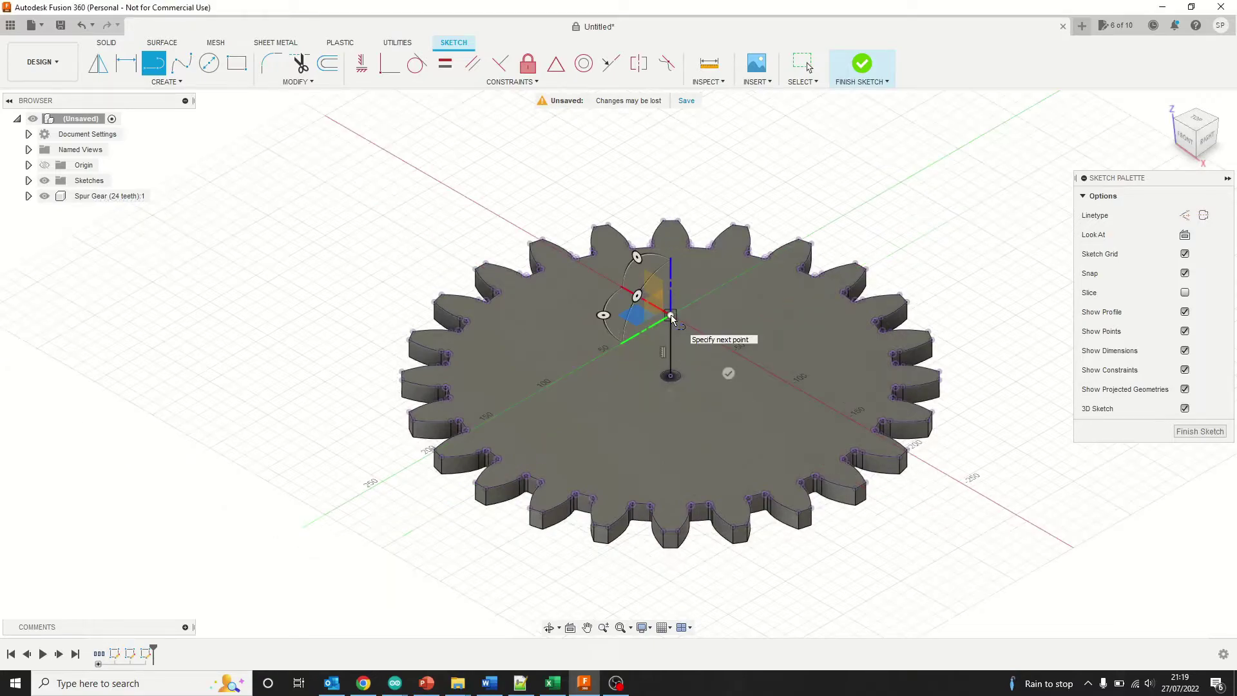
pyautogui.click(1201, 431)
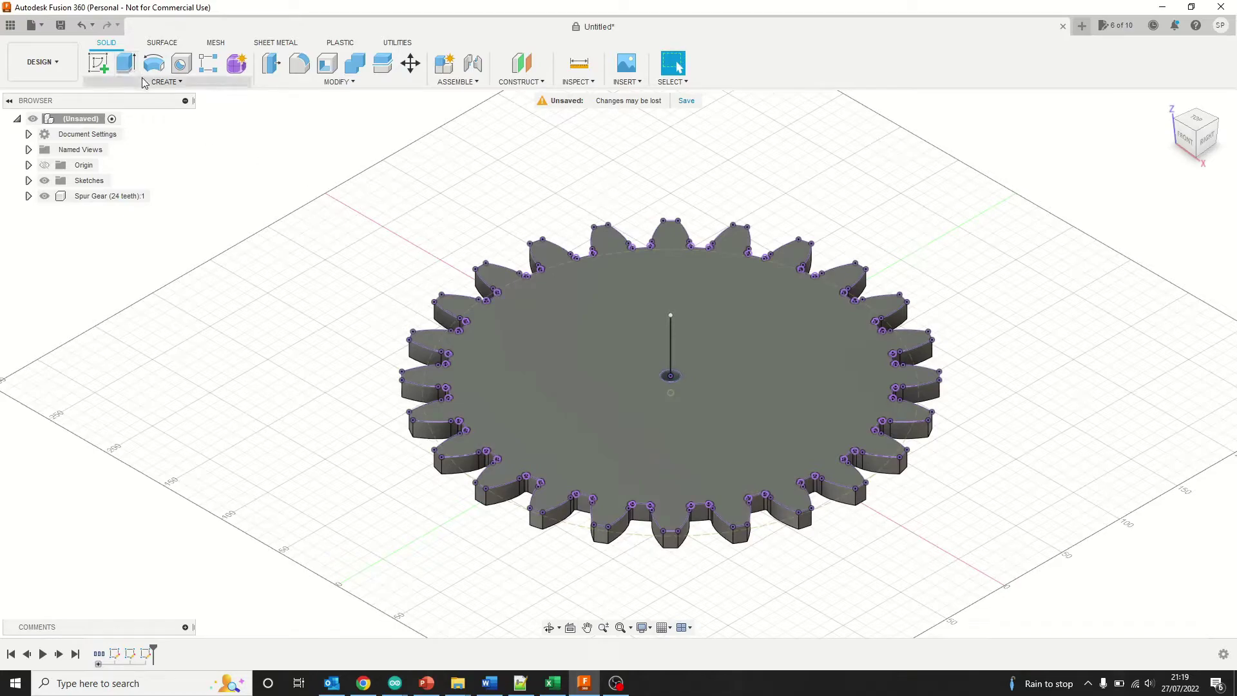
# Sweep the gear face along the vertical line with 10 deg twist as a new body
pyautogui.click(143, 83)
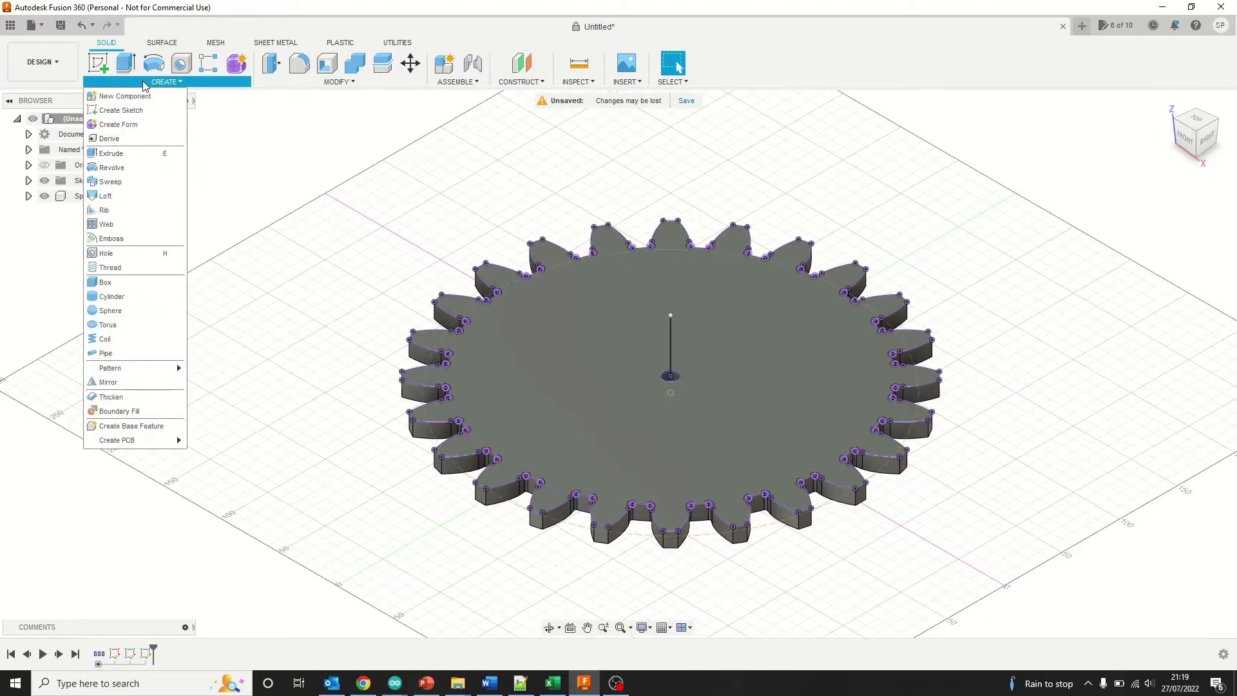
pyautogui.click(134, 186)
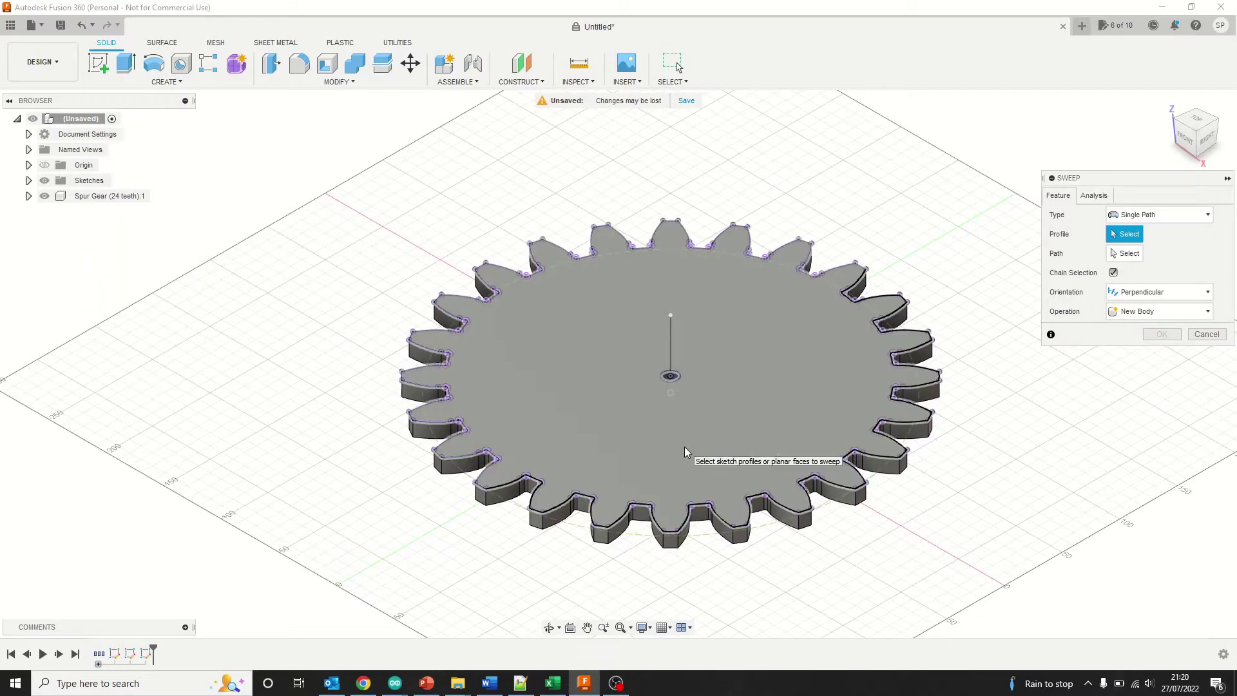
pyautogui.click(687, 452)
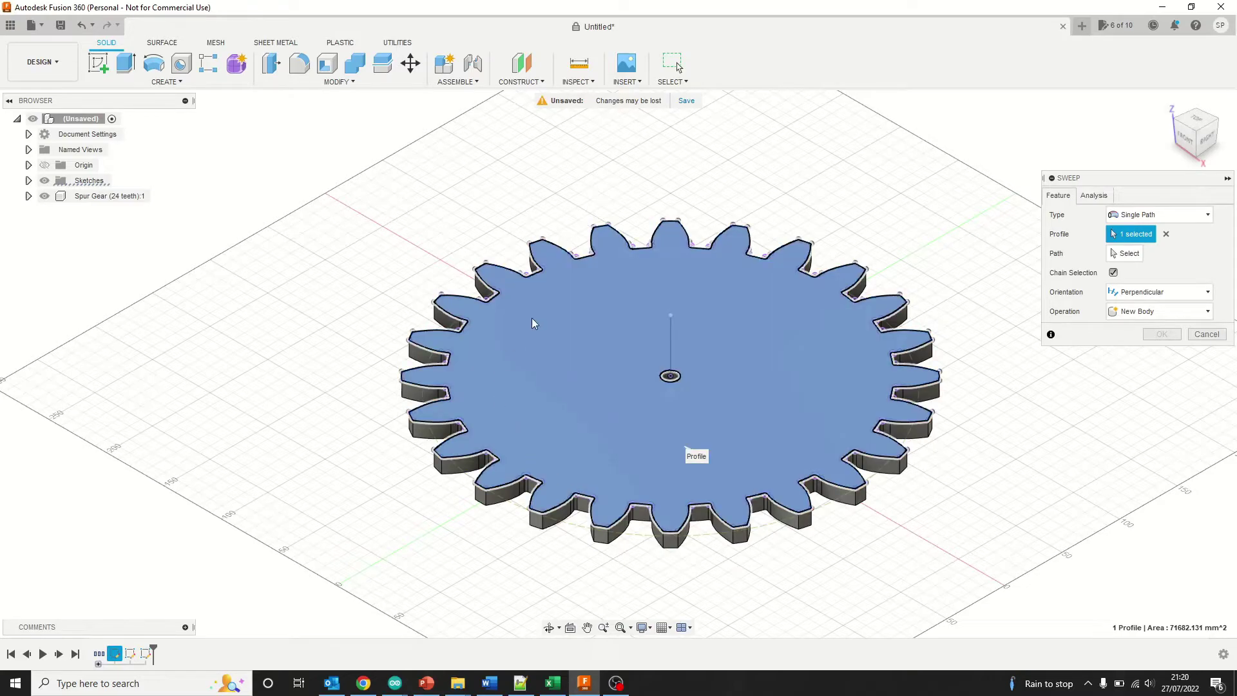
pyautogui.click(1129, 254)
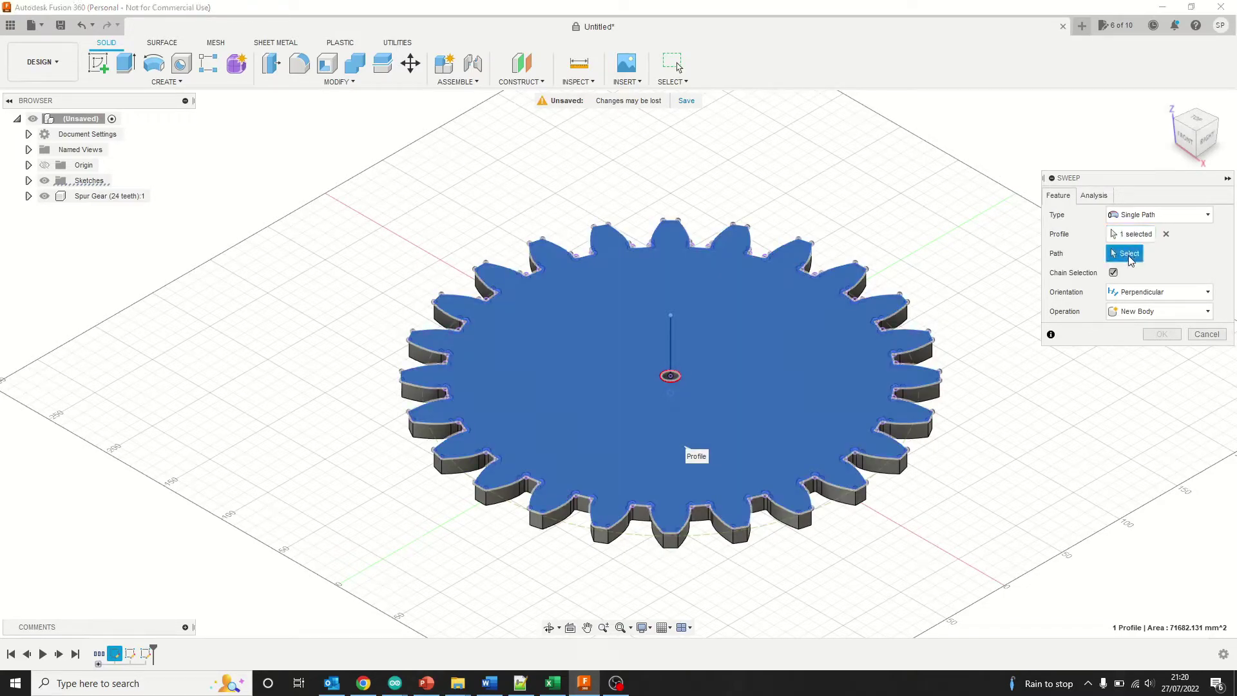
pyautogui.click(670, 345)
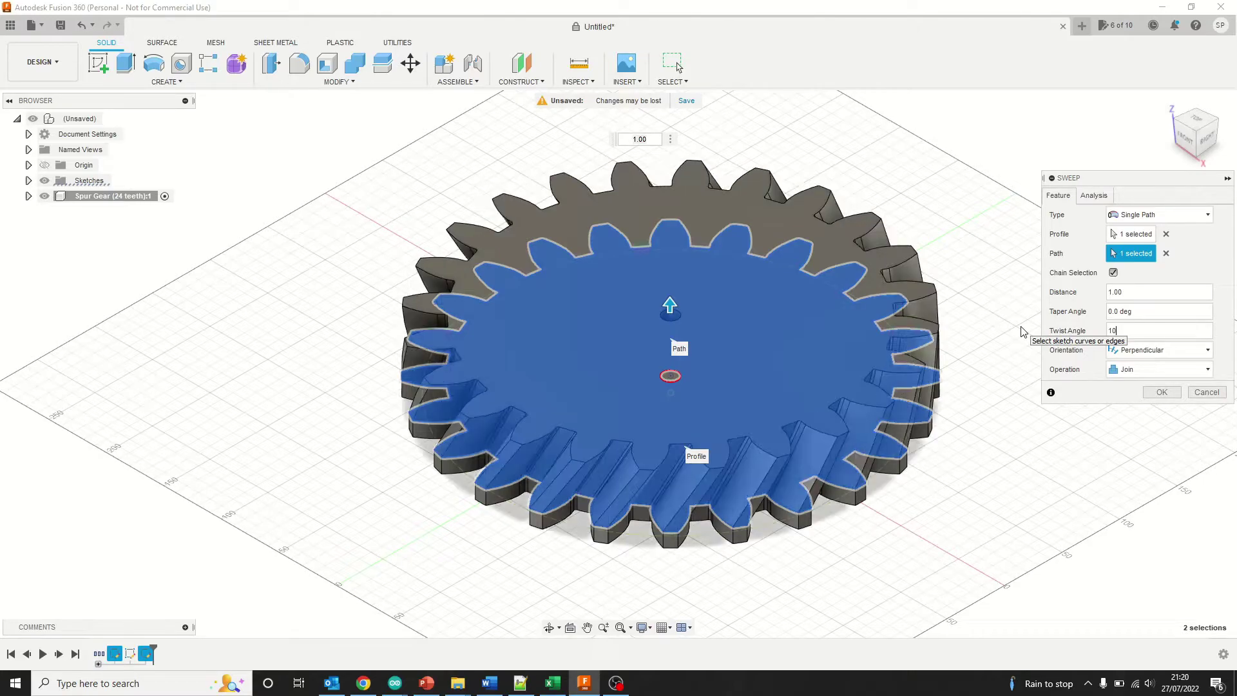
pyautogui.click(1191, 371)
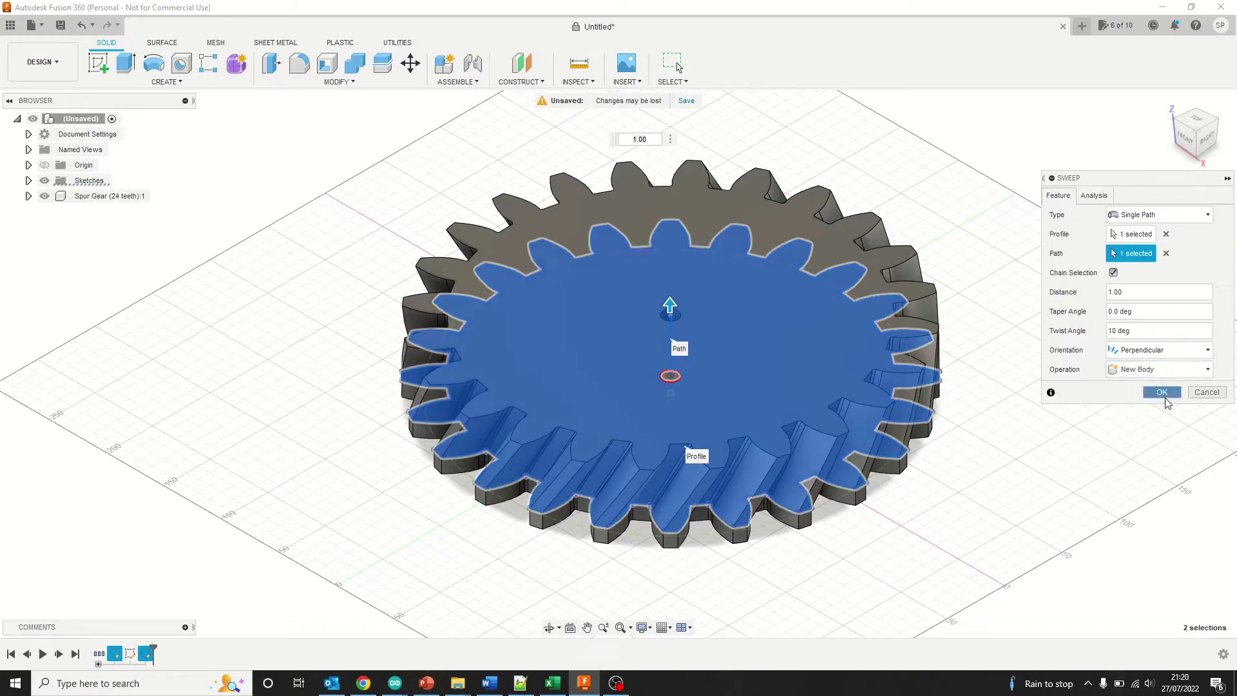
# Create the twisted sweep as Body1 and hide the original Spur Gear in the Browser
pyautogui.click(1162, 392)
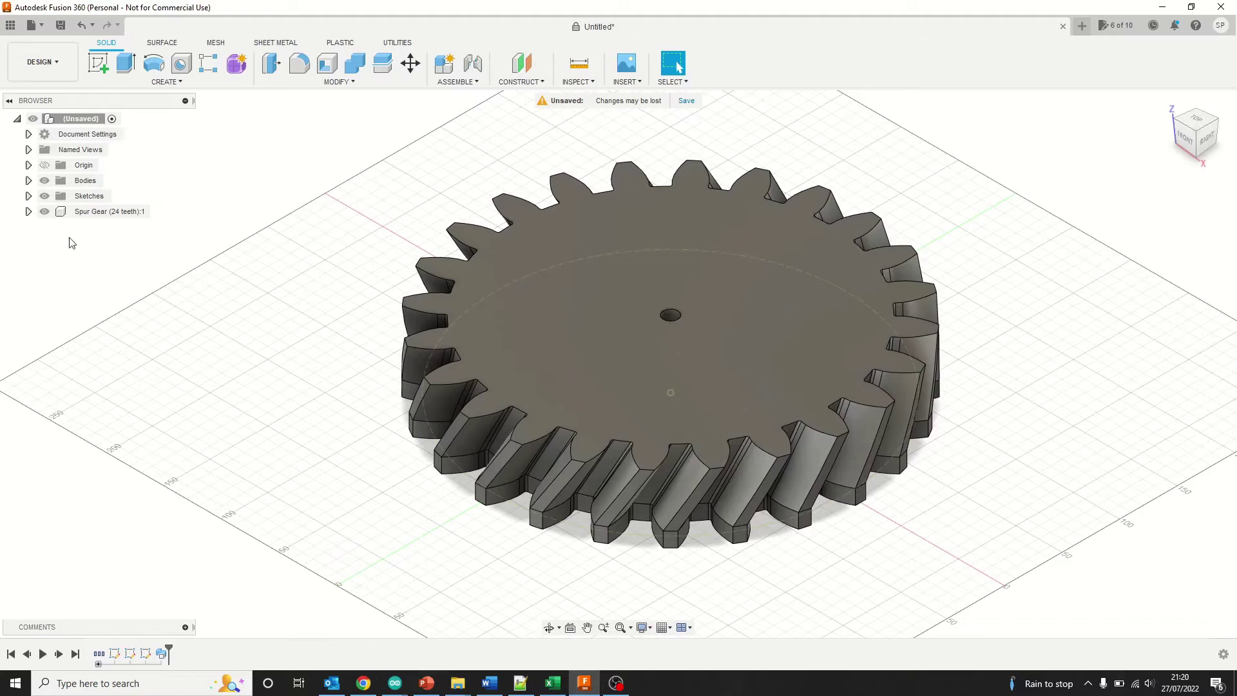
pyautogui.click(29, 183)
pyautogui.click(55, 197)
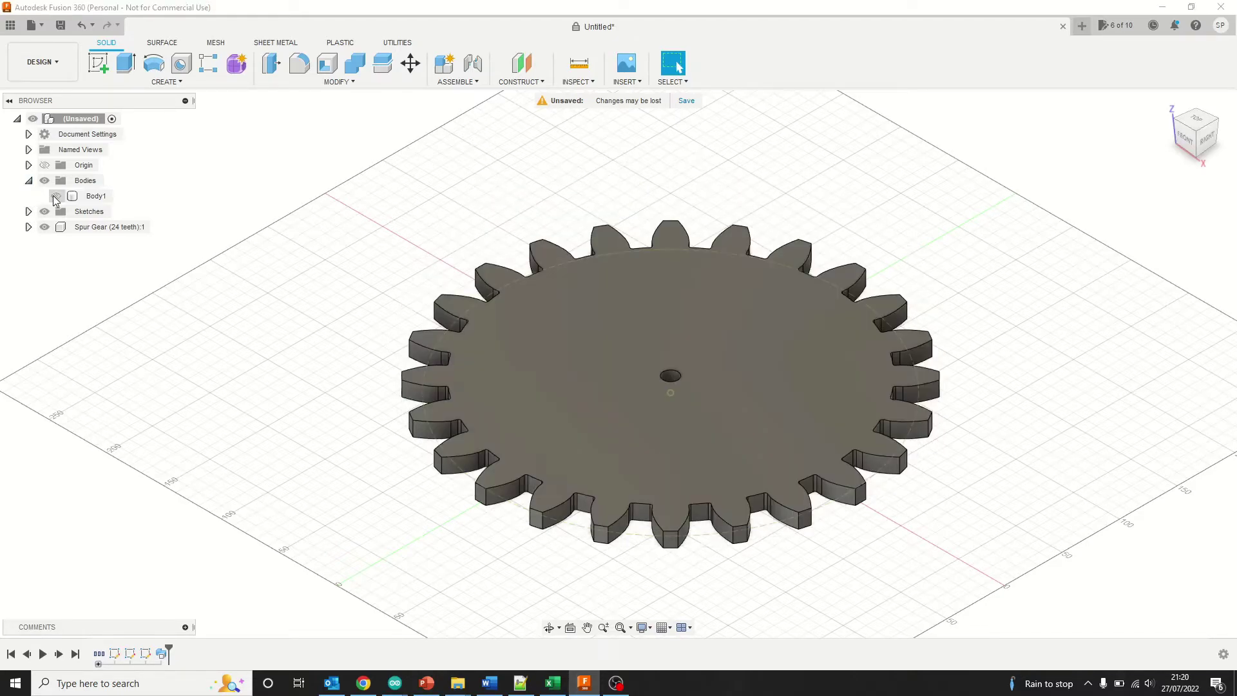
pyautogui.click(45, 227)
pyautogui.click(56, 196)
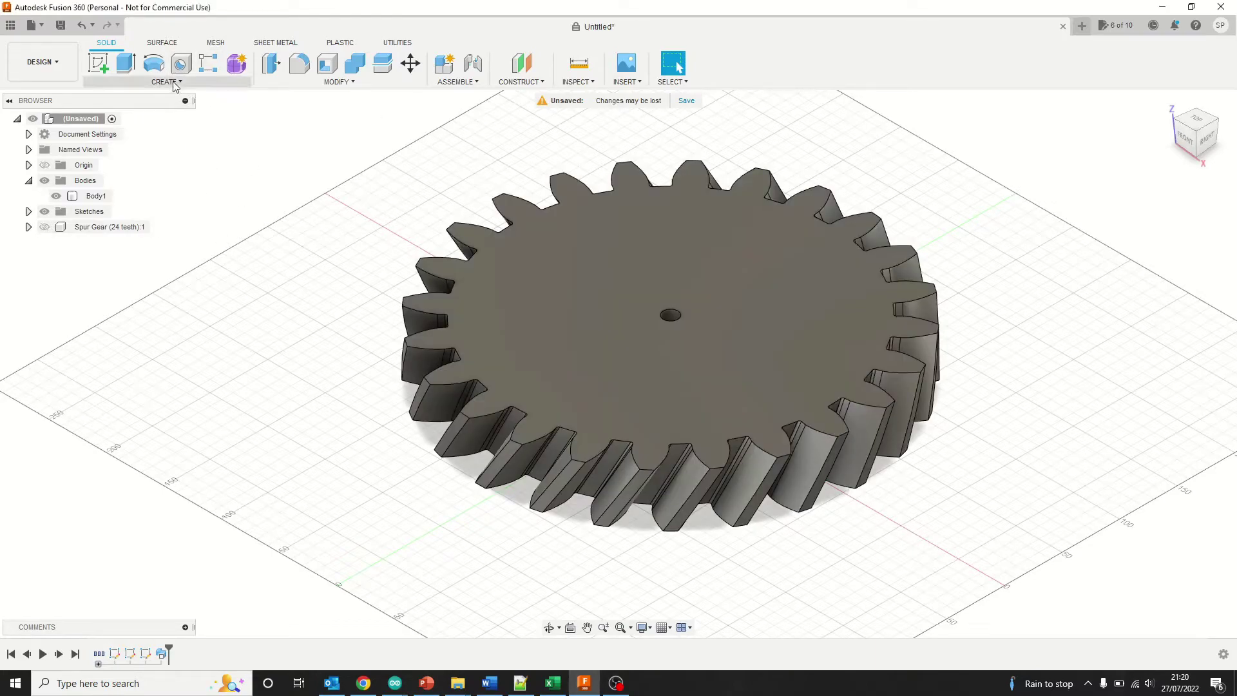
pyautogui.click(174, 83)
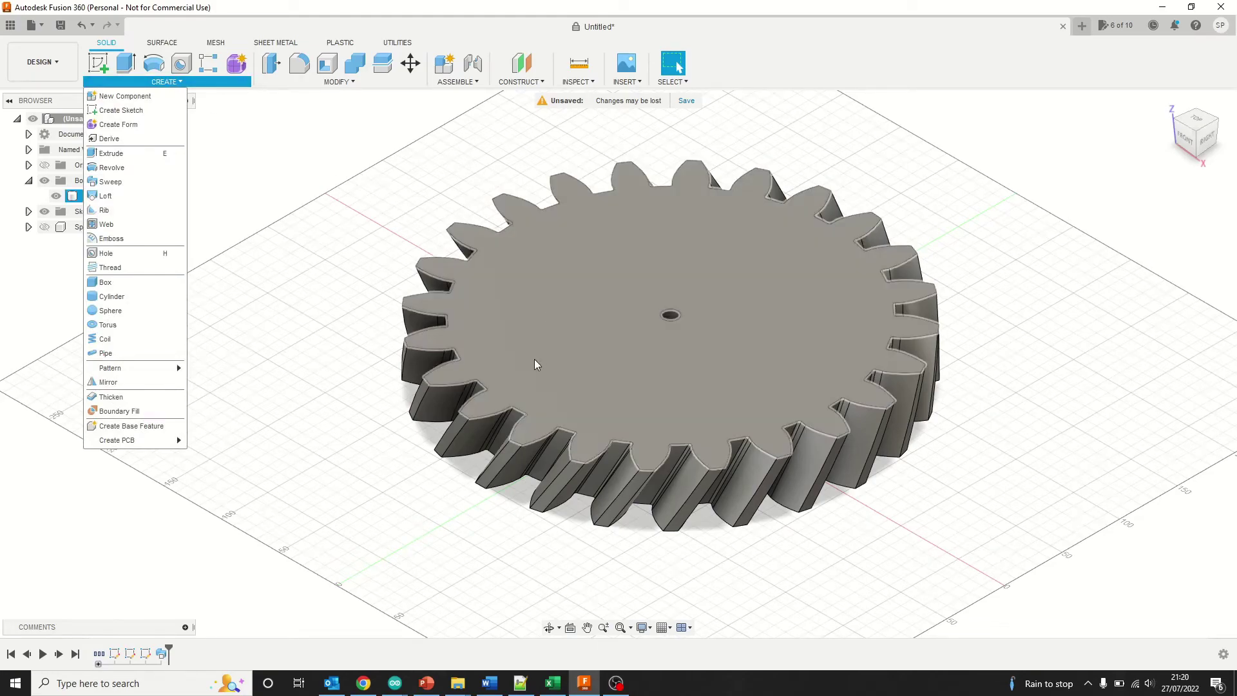
pyautogui.click(535, 358)
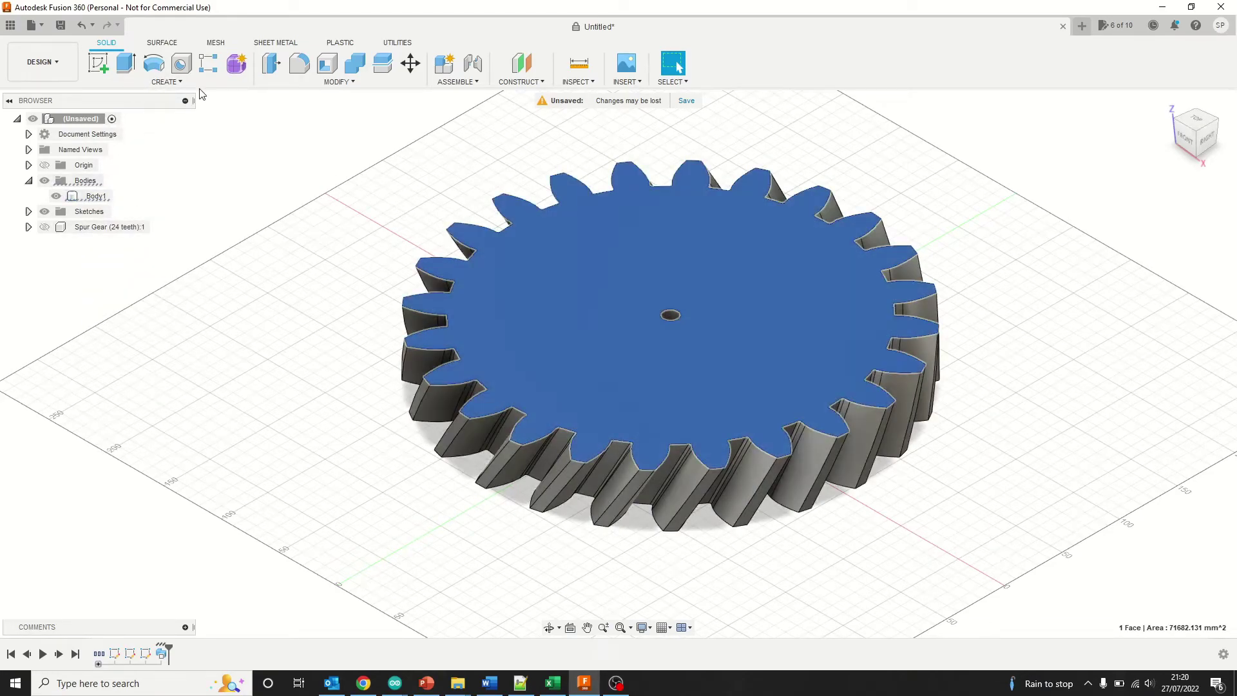
# Mirror Body1 as a body across its top face, joined, to form a herringbone gear
pyautogui.click(191, 82)
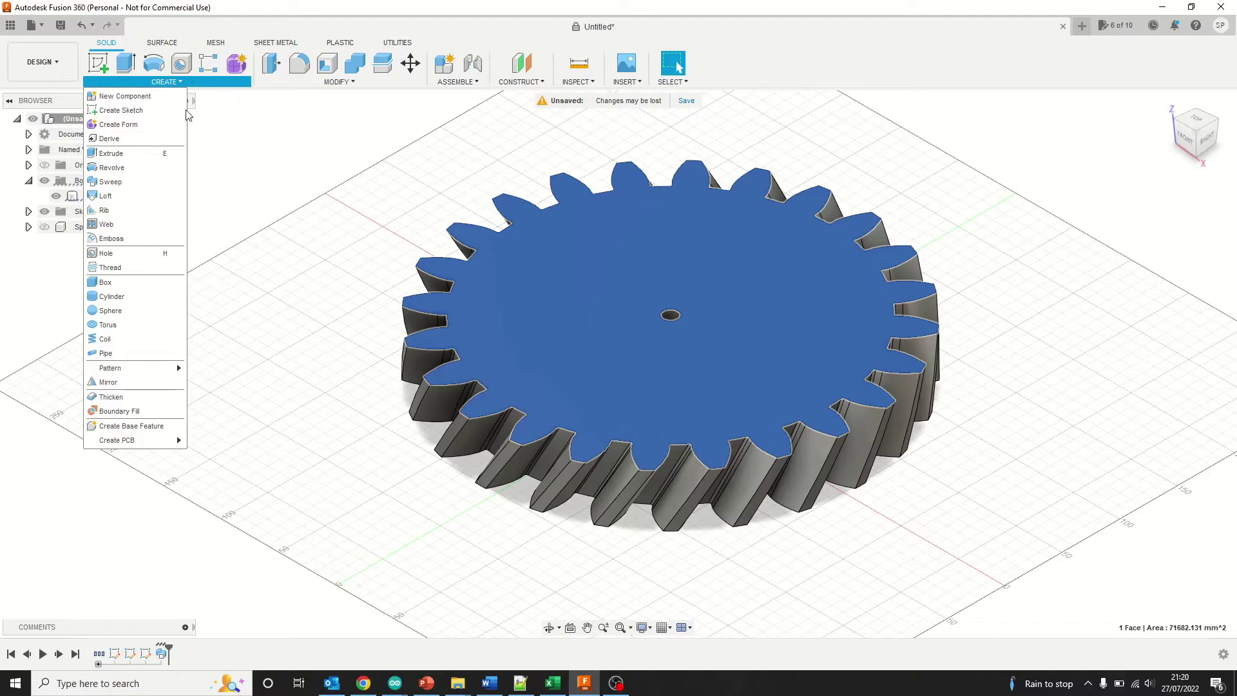
pyautogui.click(152, 383)
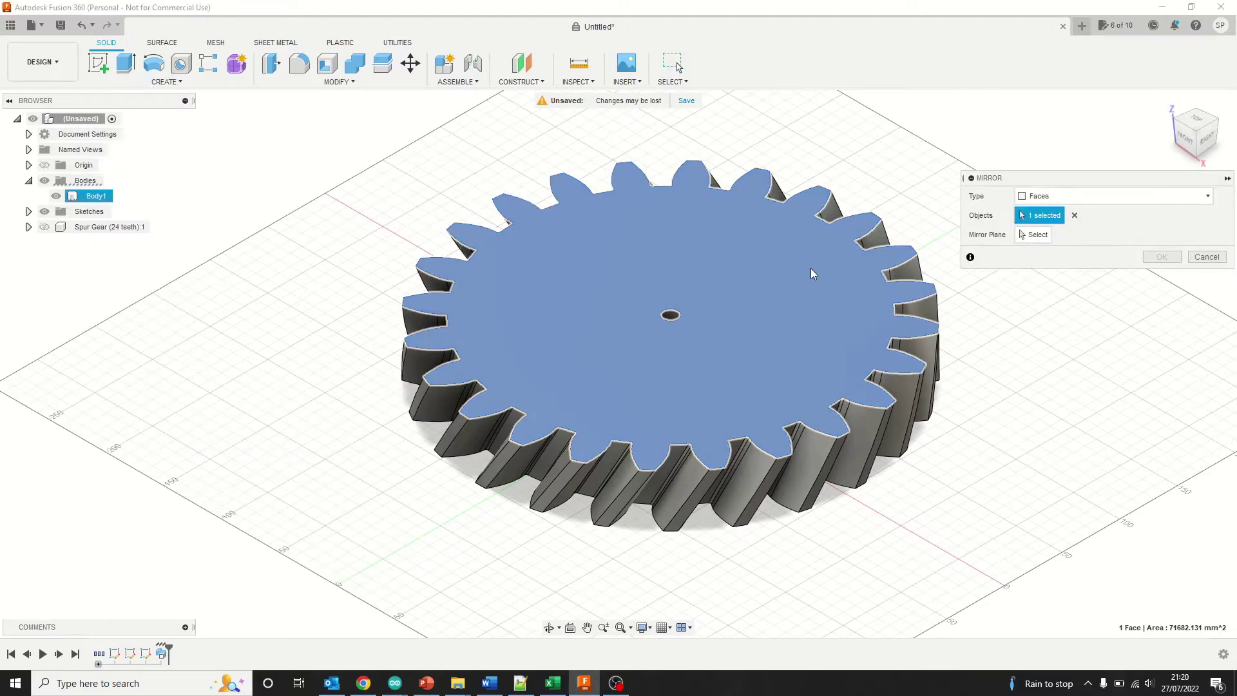
pyautogui.click(1039, 196)
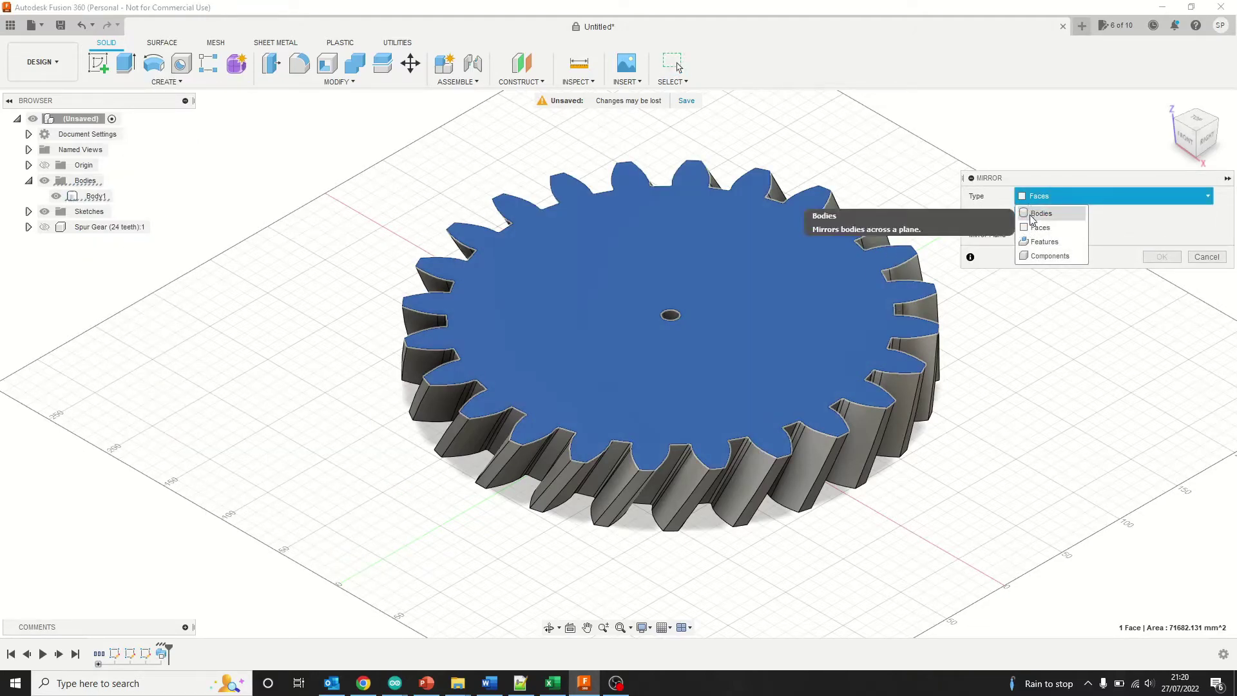
pyautogui.click(1033, 217)
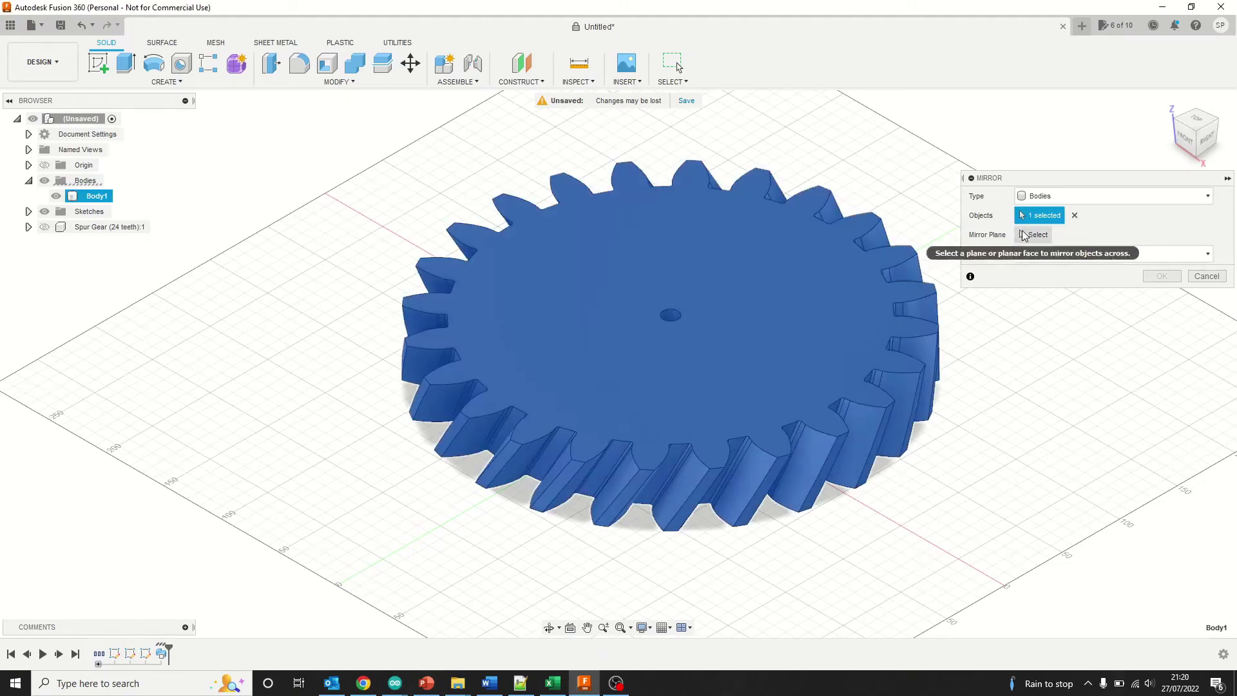
pyautogui.click(1025, 235)
pyautogui.click(798, 349)
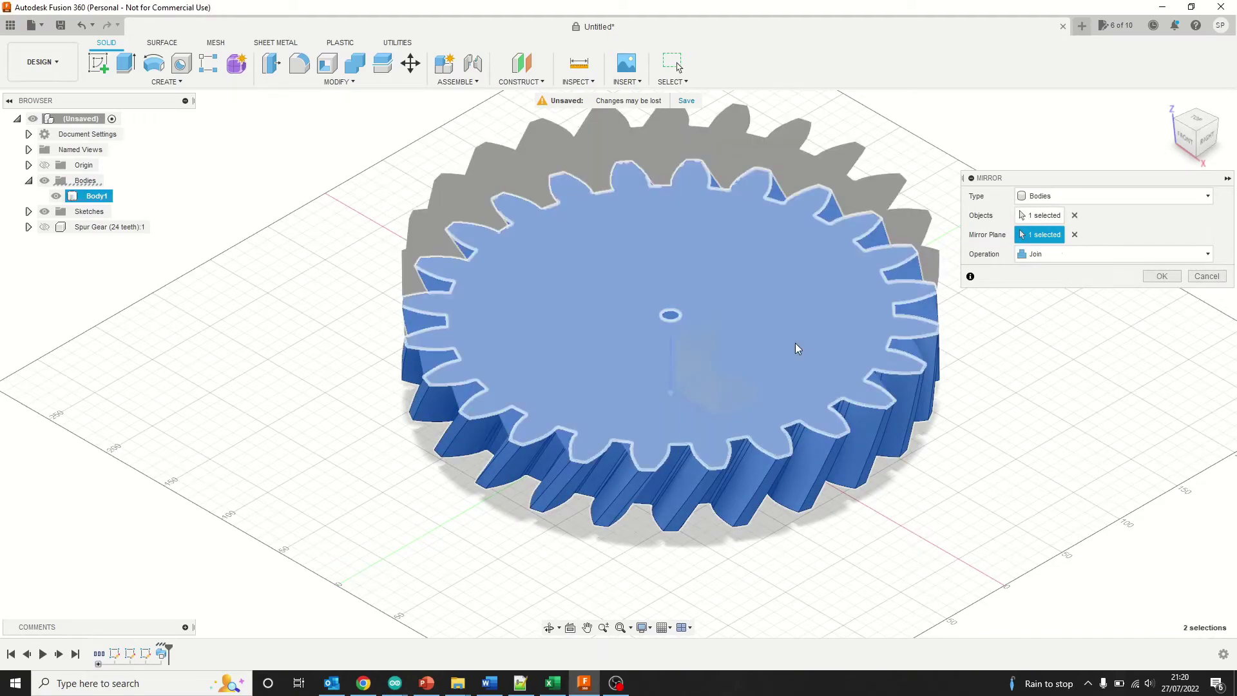
pyautogui.click(1158, 277)
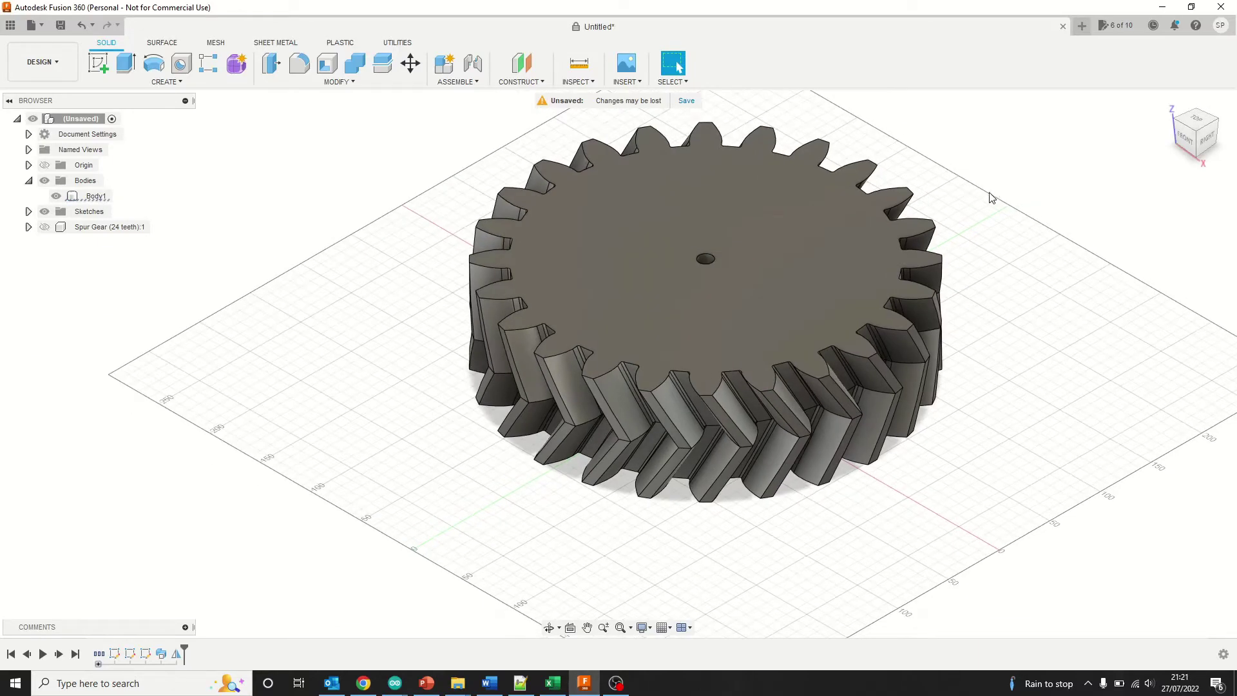
pyautogui.scroll(2, 996, 195)
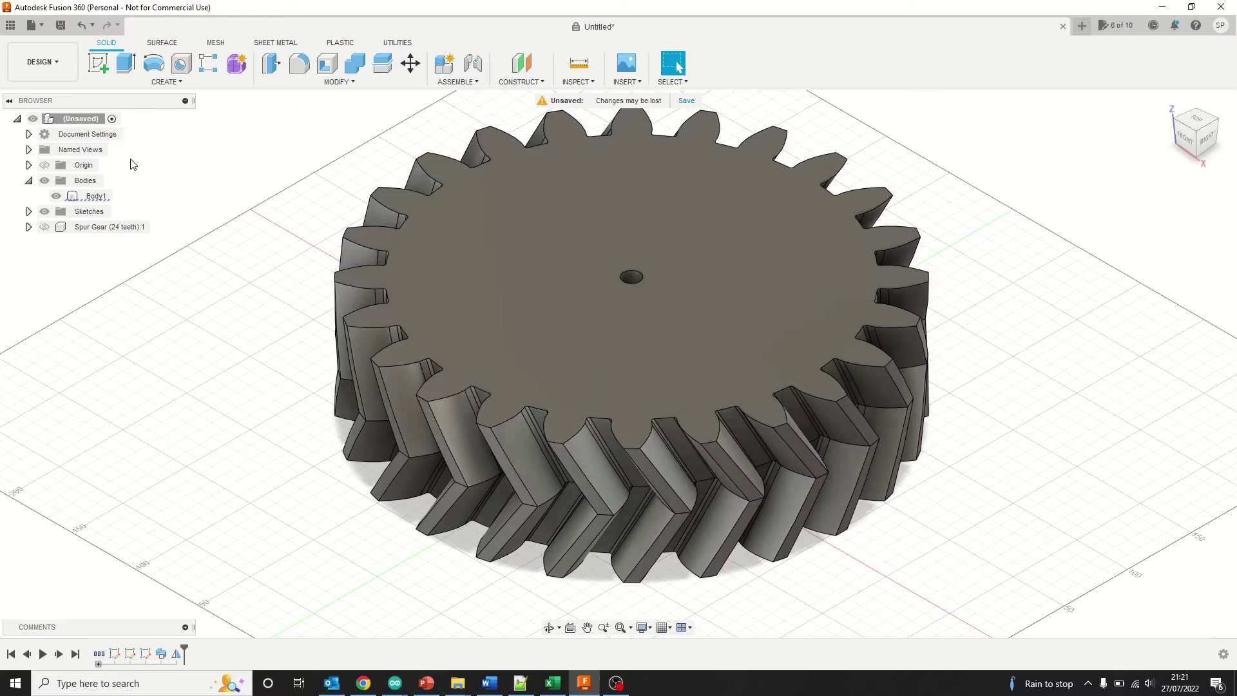
# Hide Body1 and open the GF GEAR GENERATOR dropdown under UTILITIES
pyautogui.click(56, 196)
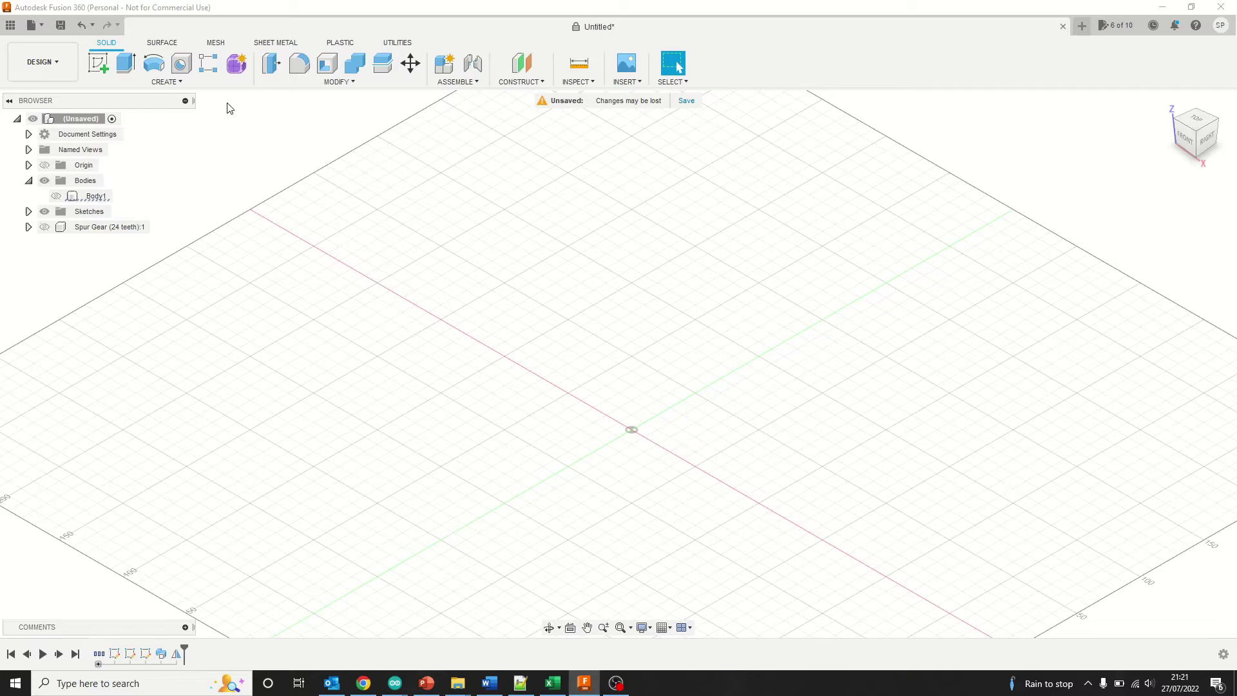
pyautogui.click(403, 46)
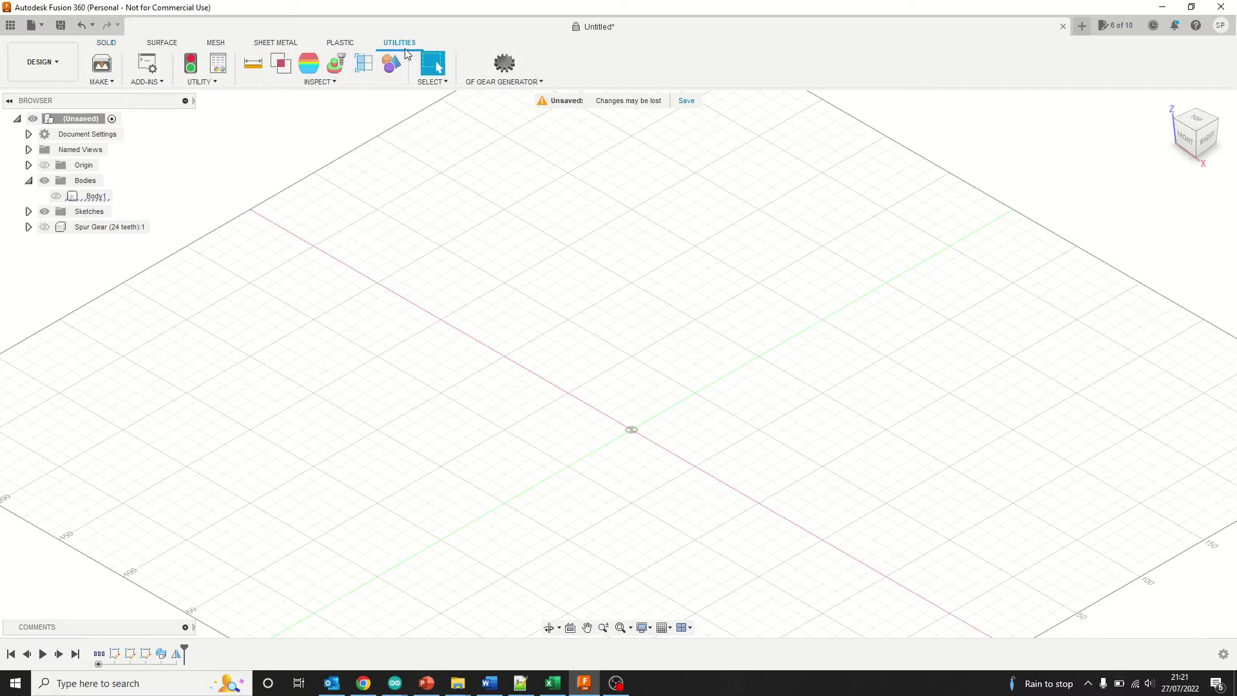
pyautogui.click(56, 196)
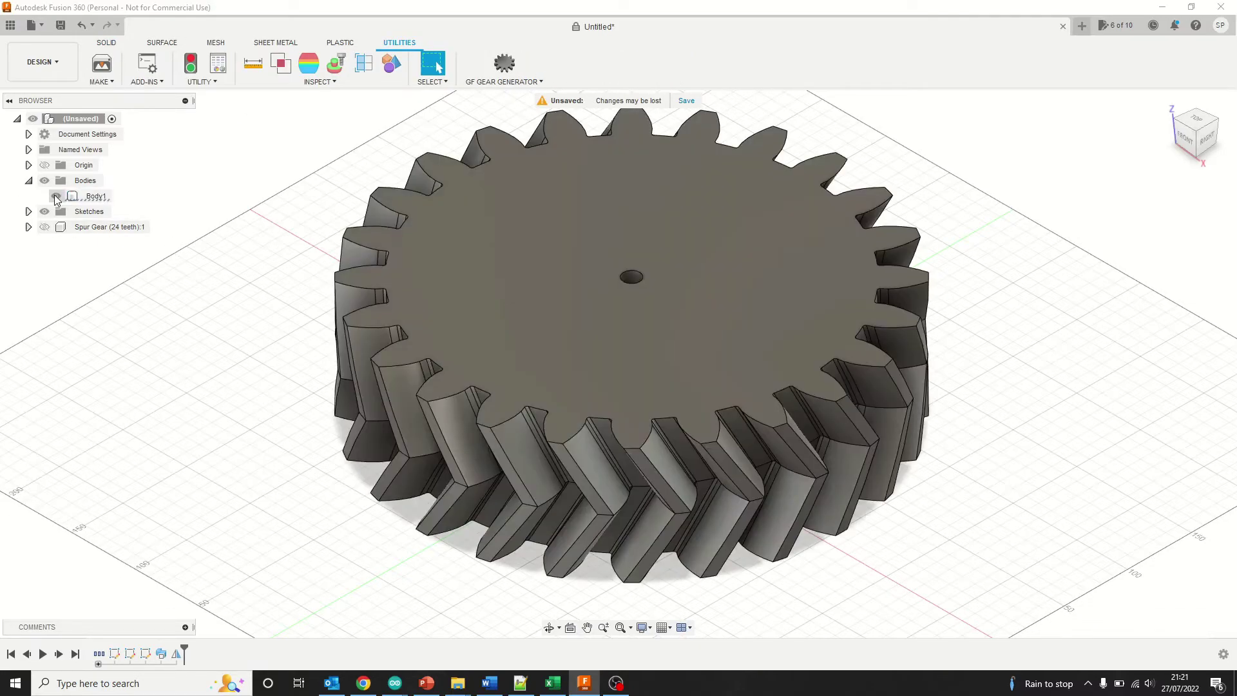
pyautogui.click(55, 195)
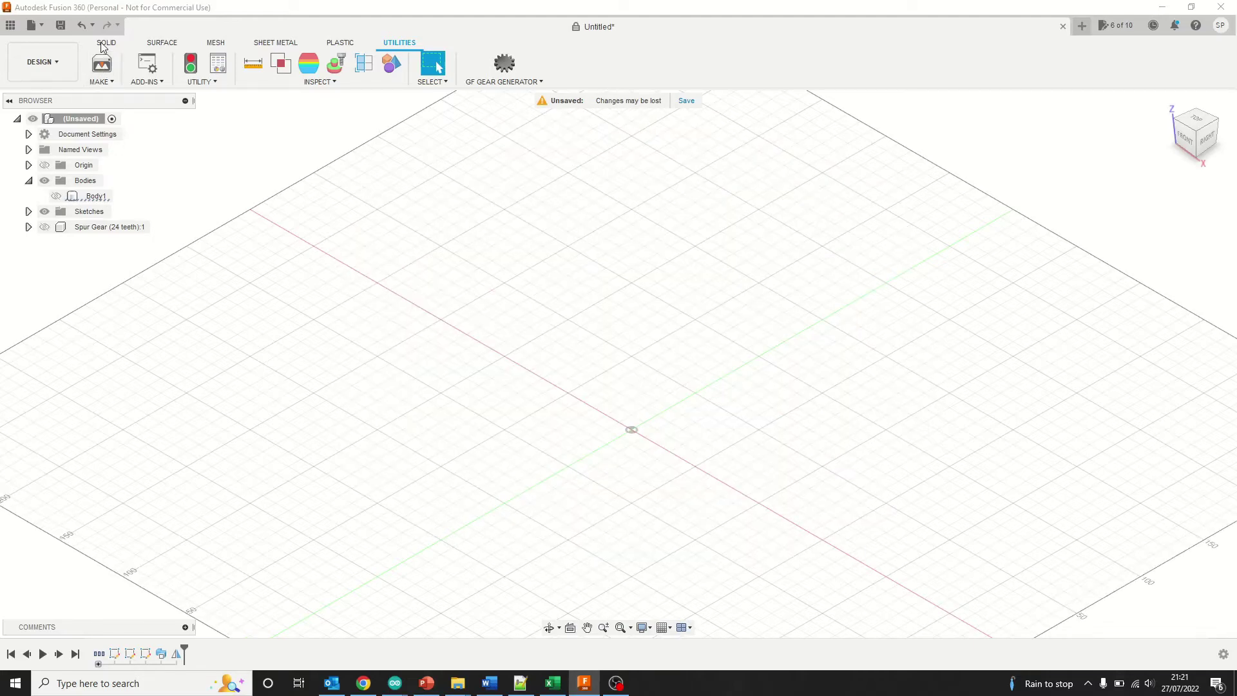
pyautogui.click(56, 196)
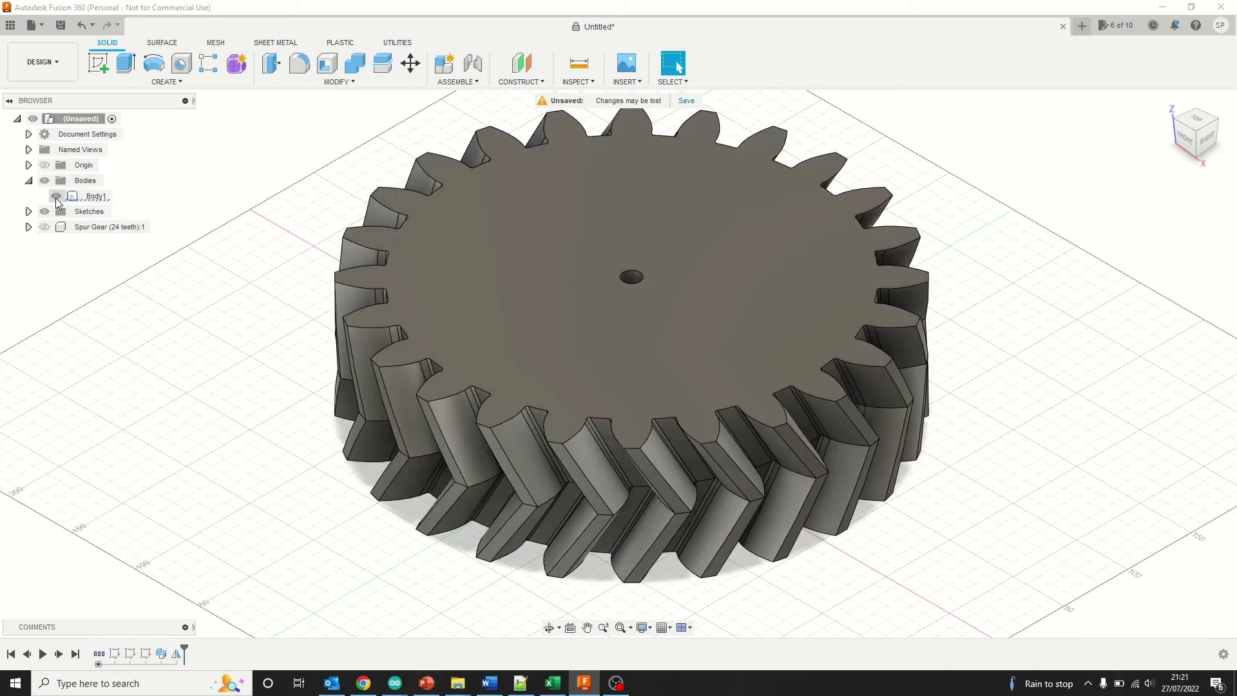
pyautogui.click(56, 196)
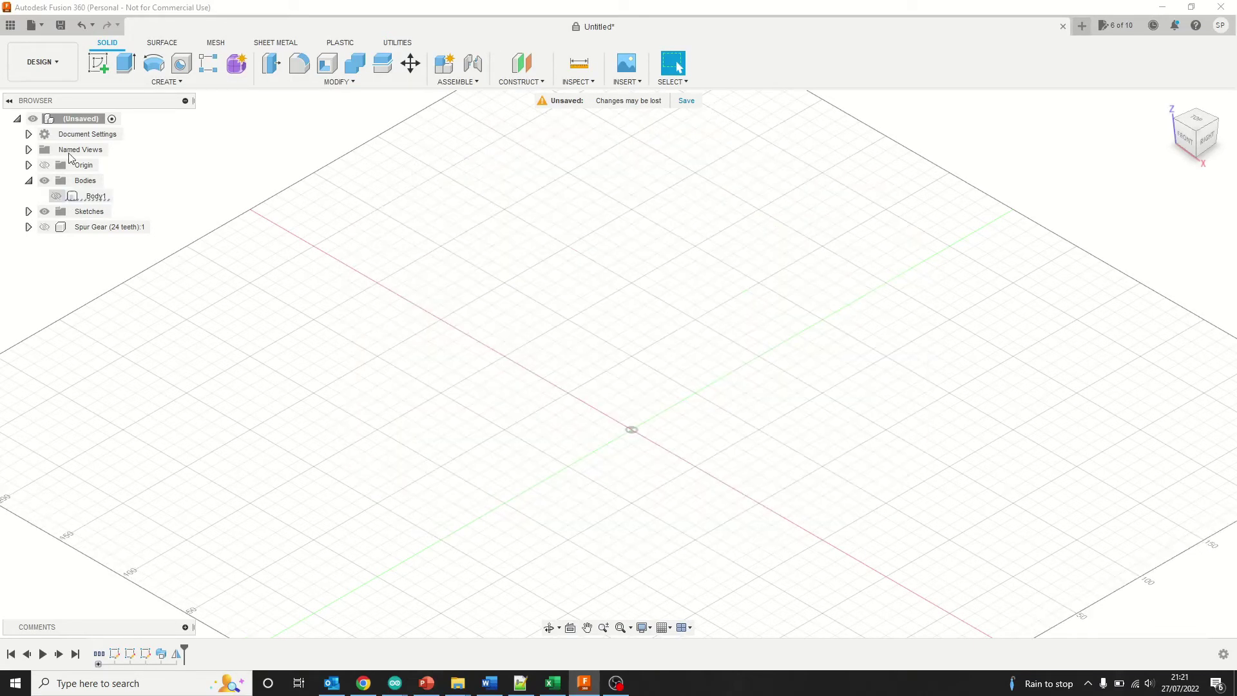
pyautogui.click(399, 41)
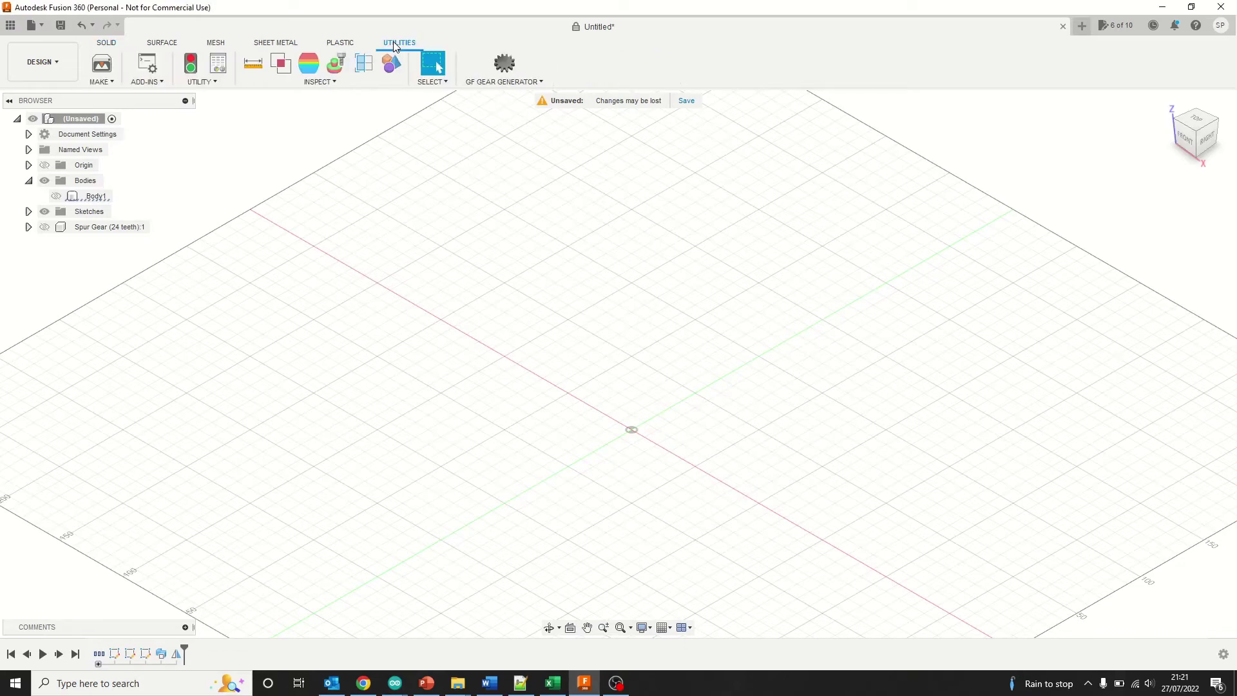
pyautogui.click(512, 83)
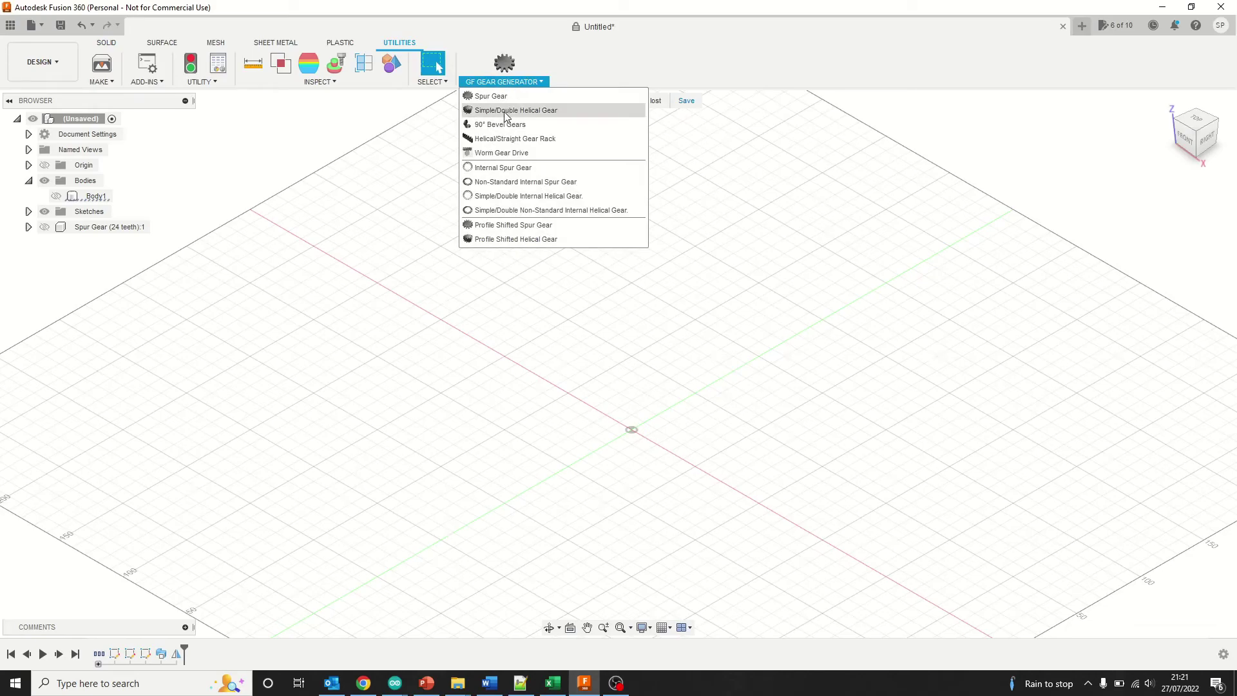
# Generate 90° bevel gears with a 2 mm module, adding Body2 and Body20
pyautogui.click(494, 128)
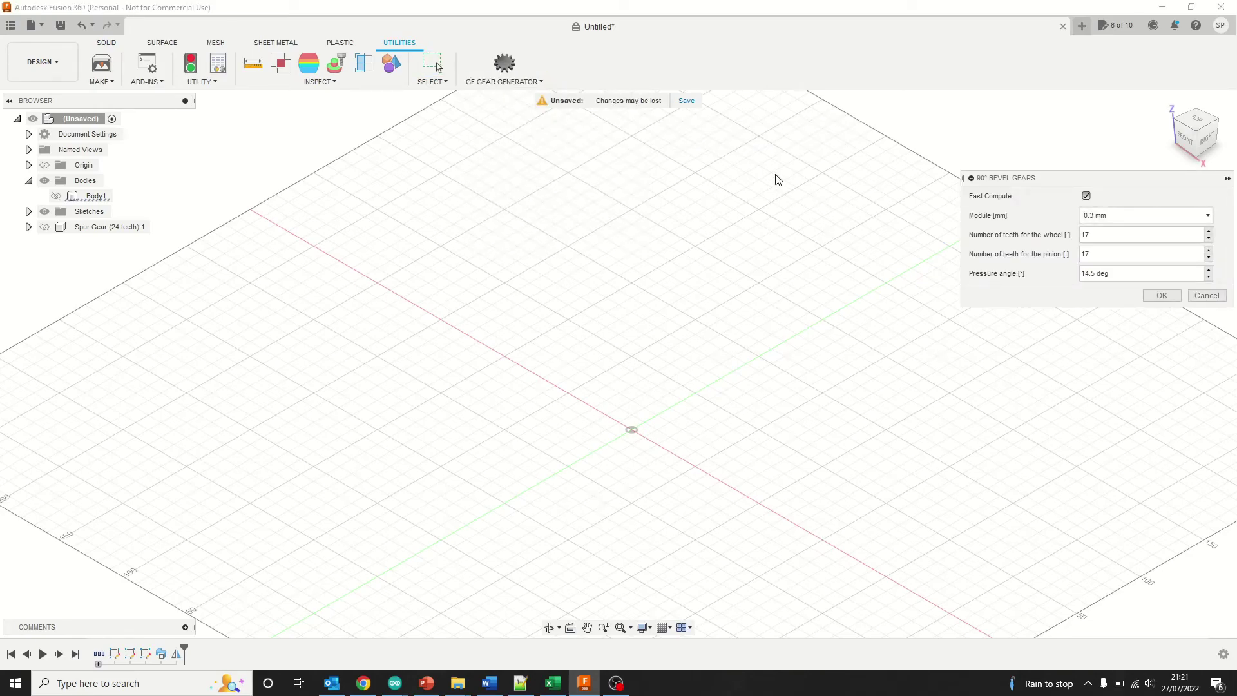
pyautogui.click(1140, 216)
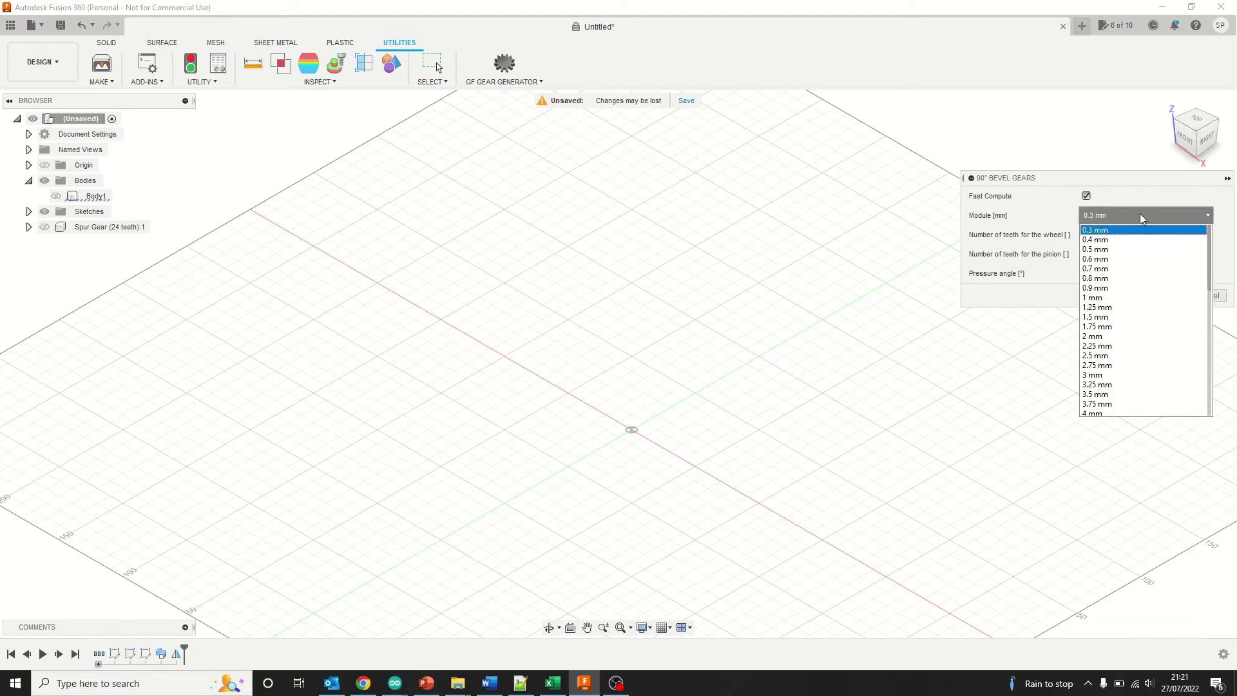
pyautogui.click(1114, 342)
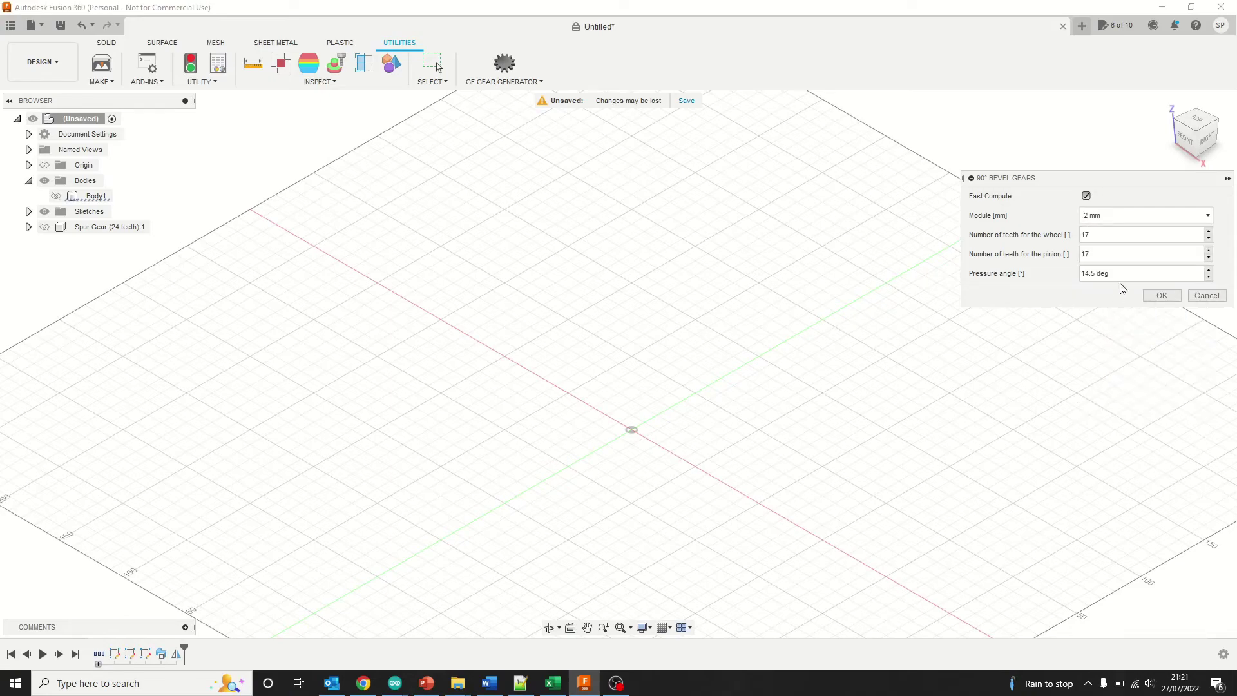
pyautogui.click(1155, 219)
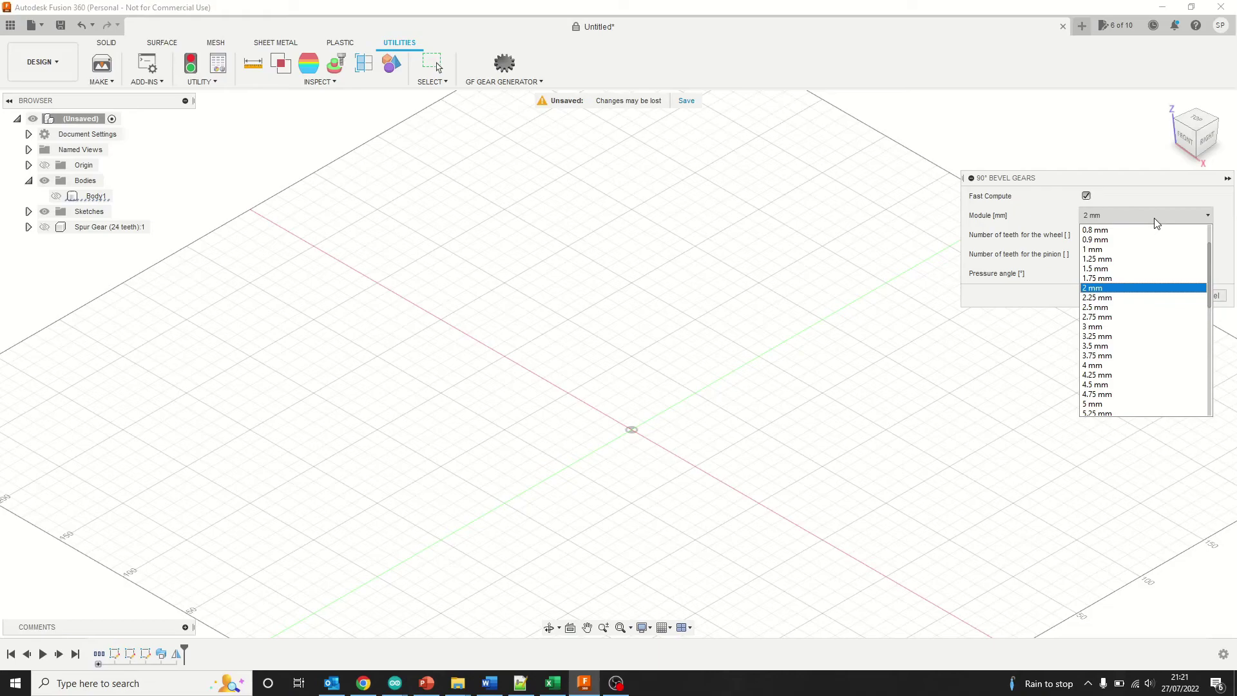
pyautogui.click(1117, 290)
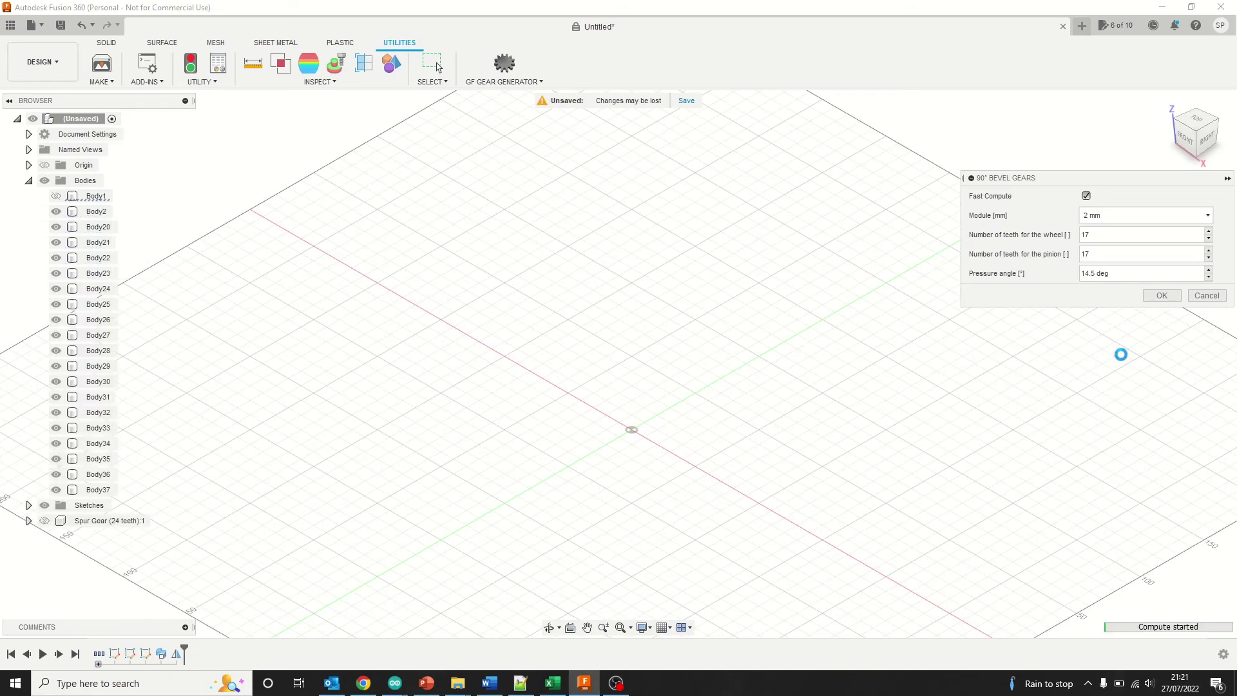
# Hide Body1 so only the 17-tooth bevel gears Body2 and Body20 remain, then reopen GF GEAR GENERATOR
pyautogui.click(56, 197)
pyautogui.click(633, 446)
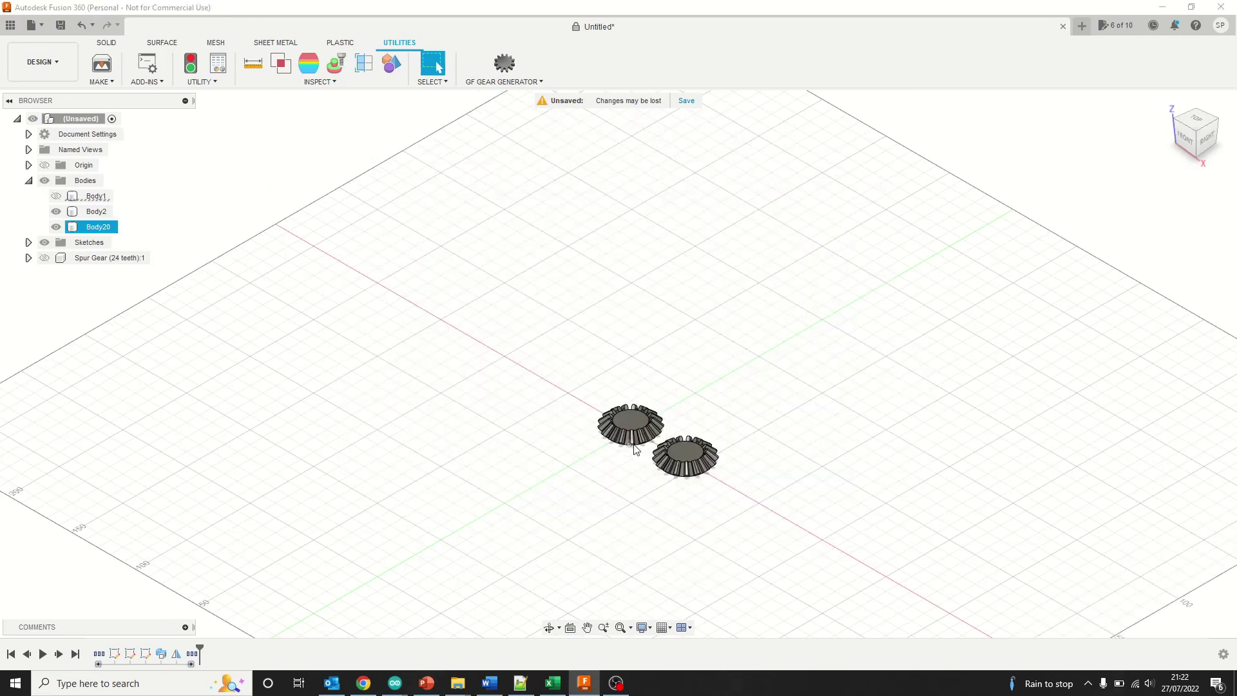
pyautogui.scroll(10, 633, 443)
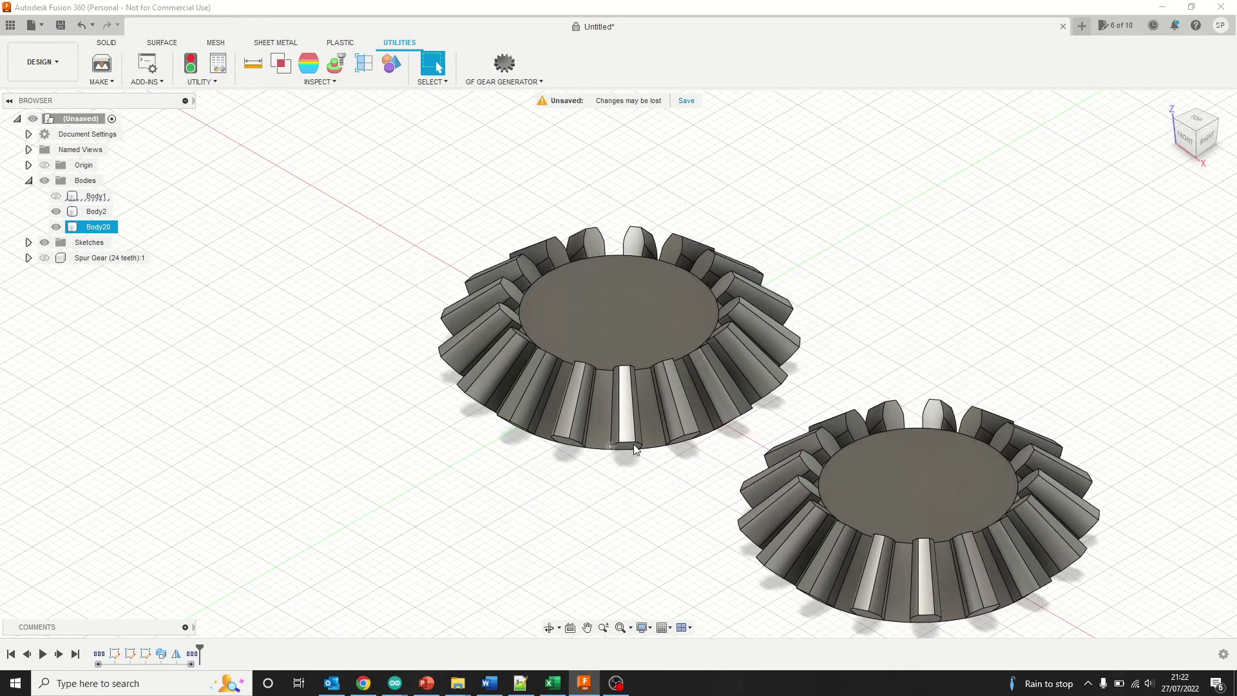
pyautogui.click(810, 554)
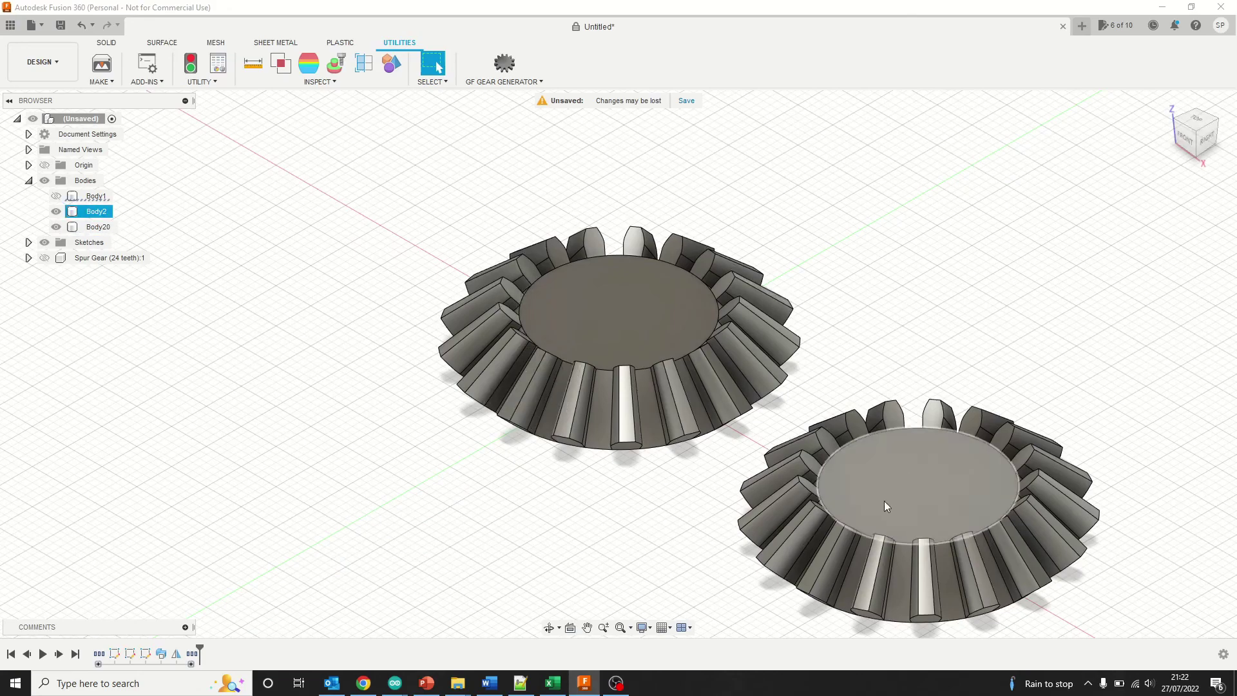
pyautogui.click(919, 332)
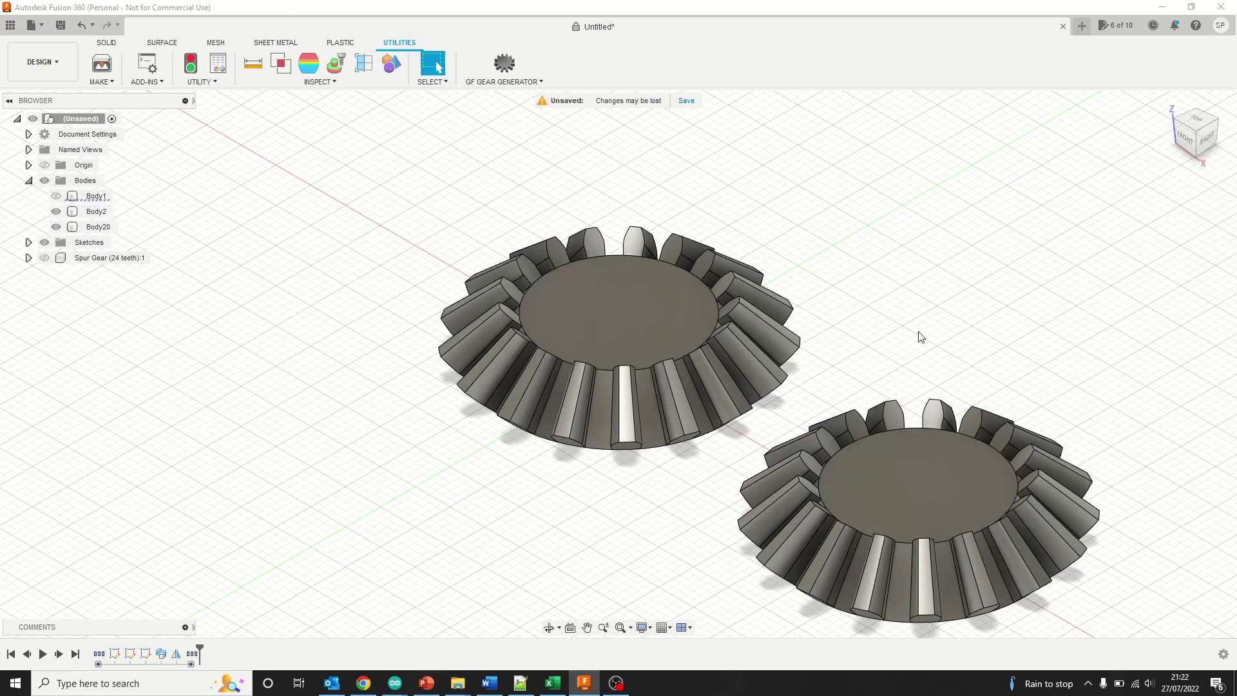
pyautogui.click(547, 80)
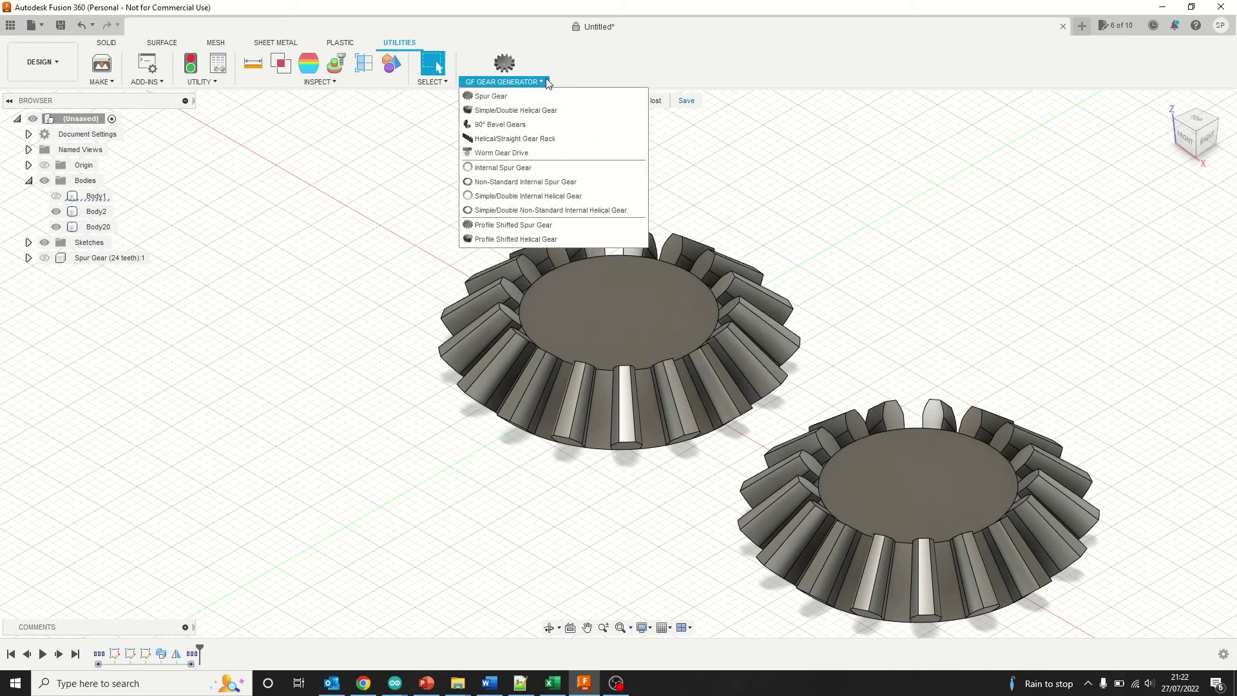